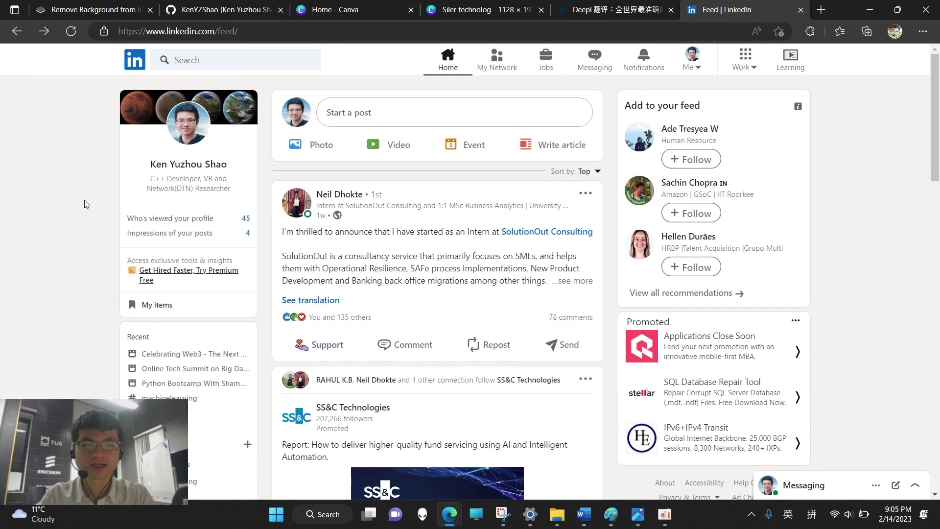
From your profile's Work menu, start creating a new LinkedIn Company Page.
{"action": "left_click", "coordinate": [200, 165]}
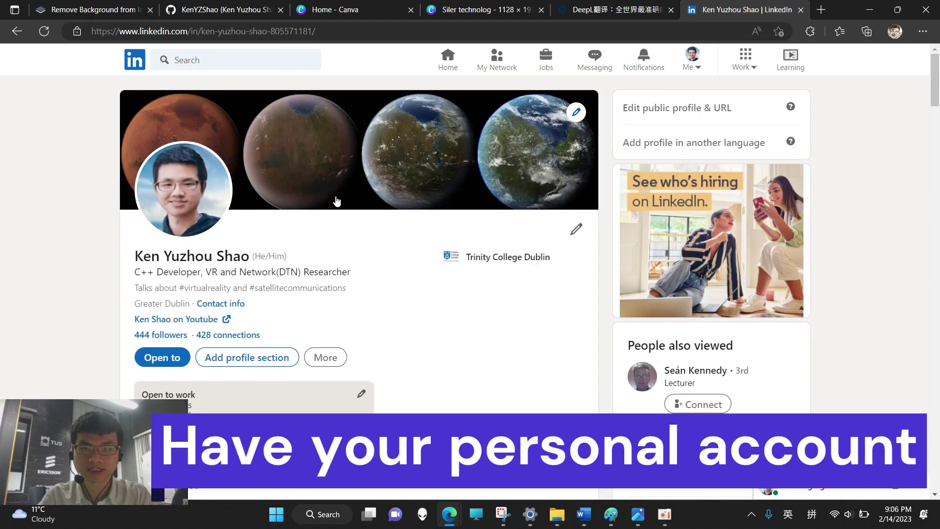
{"action": "left_click", "coordinate": [744, 62]}
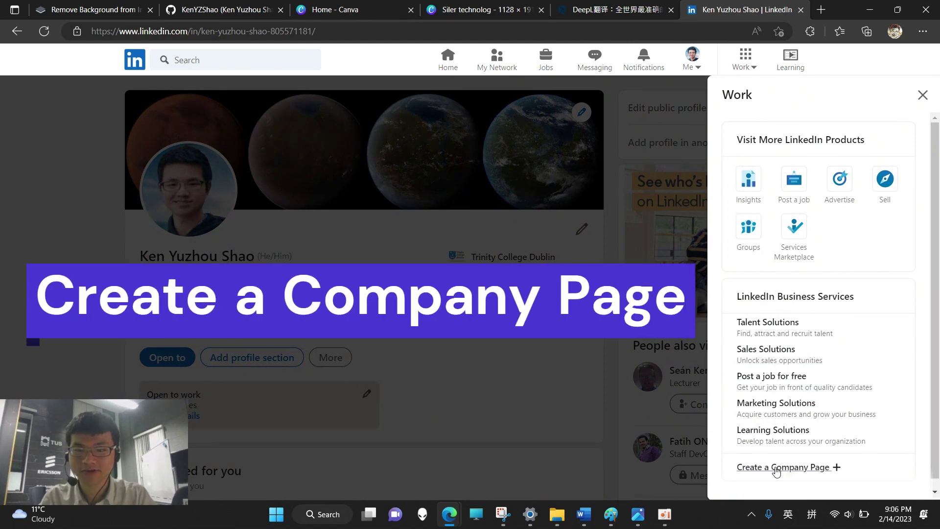
{"action": "left_click", "coordinate": [776, 471]}
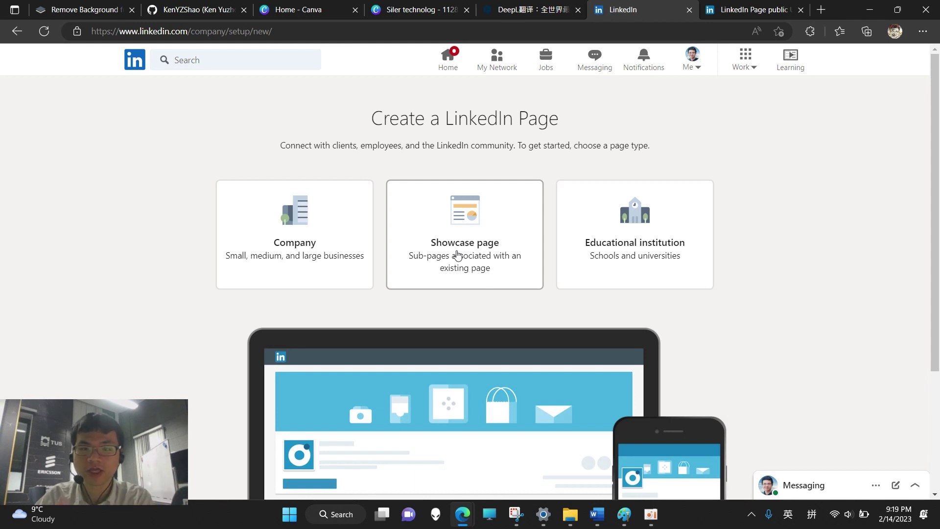
Choose the Company page type and autofill the name Siler Technology.
{"action": "left_click", "coordinate": [304, 240]}
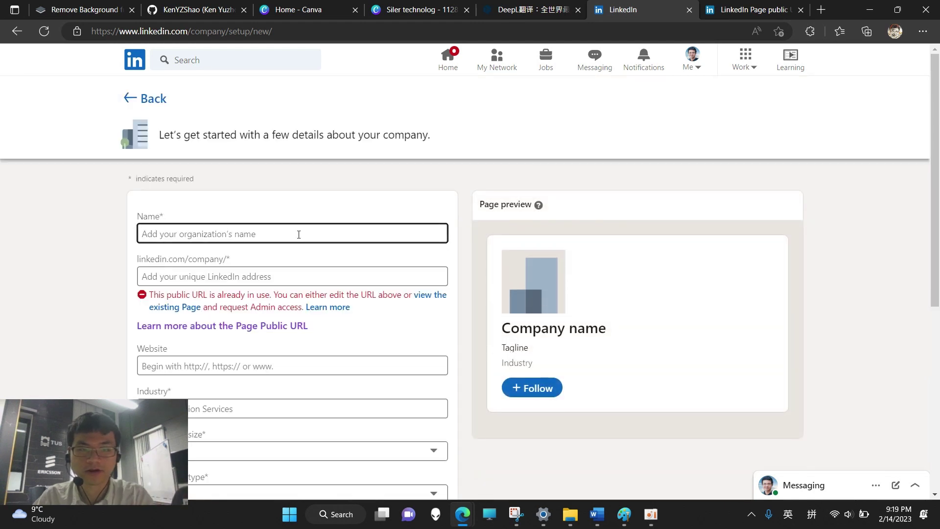
{"action": "left_click", "coordinate": [299, 233]}
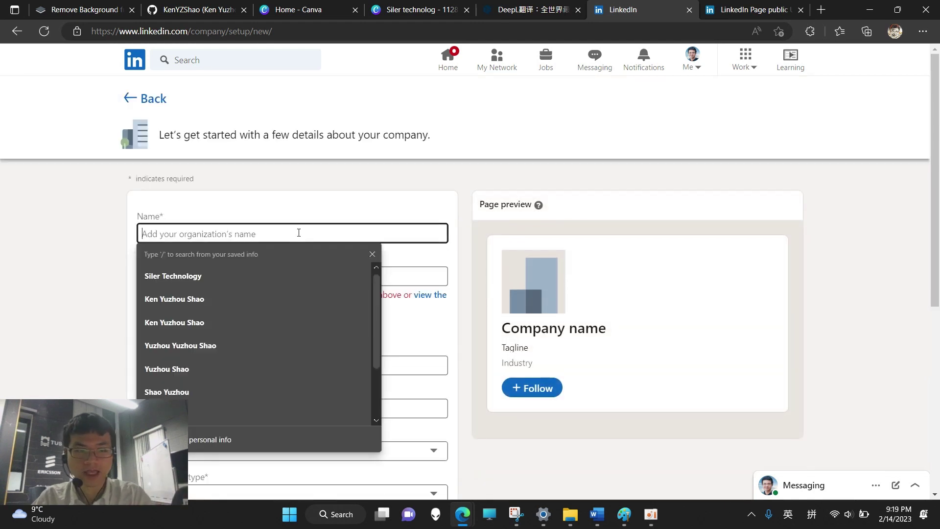
{"action": "left_click", "coordinate": [360, 193]}
{"action": "left_click", "coordinate": [328, 229]}
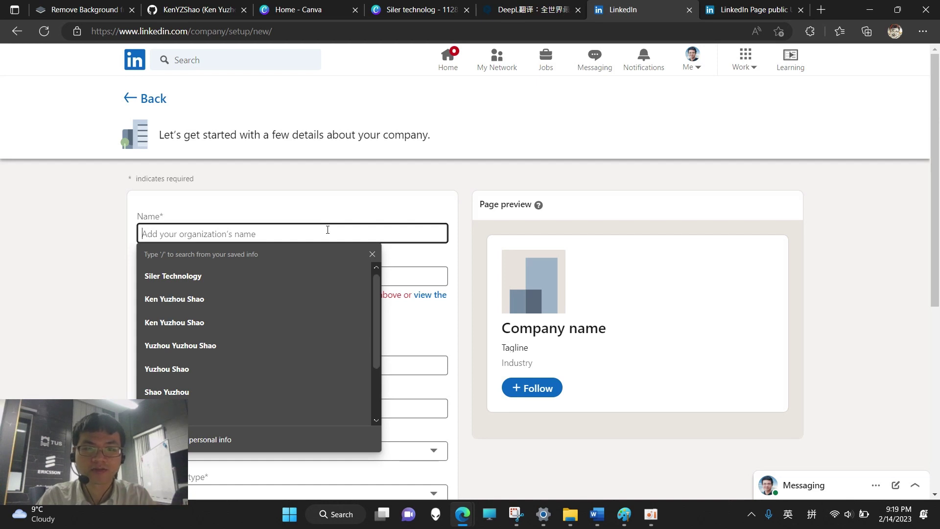
{"action": "left_click", "coordinate": [163, 274]}
{"action": "left_click_drag", "start_coordinate": [142, 277], "coordinate": [224, 274]}
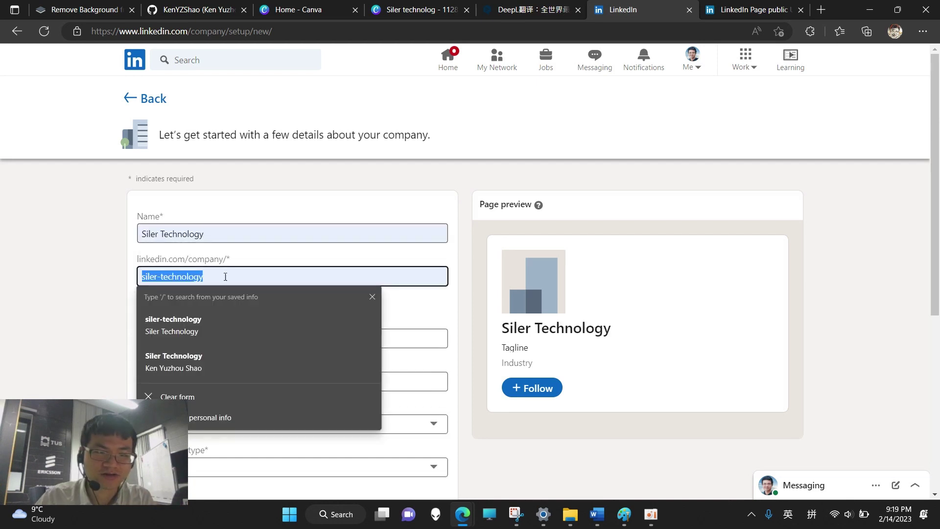
{"action": "left_click", "coordinate": [282, 256]}
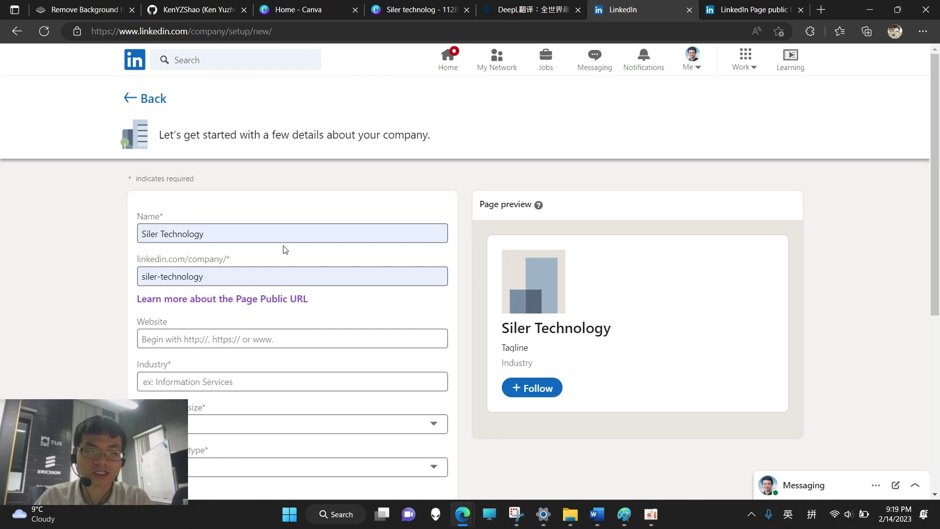
{"action": "left_click", "coordinate": [214, 339]}
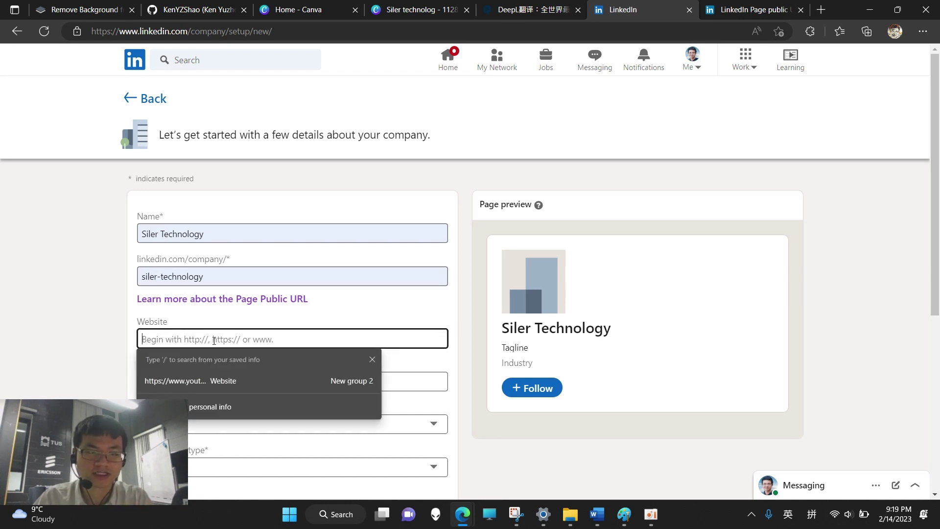
Set the industry to Computer Games and organization size to 2–10 employees.
{"action": "scroll", "coordinate": [266, 312], "scroll_direction": "down", "scroll_amount": 3}
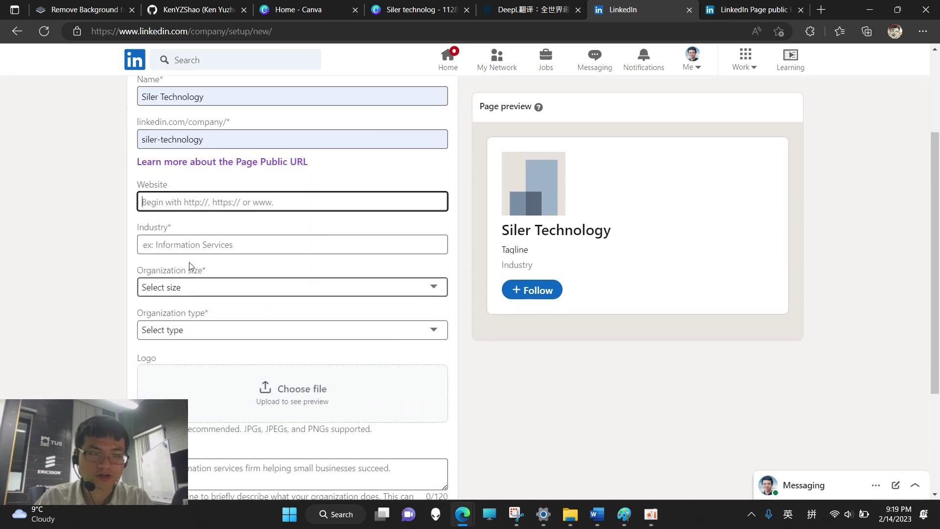
{"action": "left_click", "coordinate": [201, 245]}
{"action": "type", "text": "Game"}
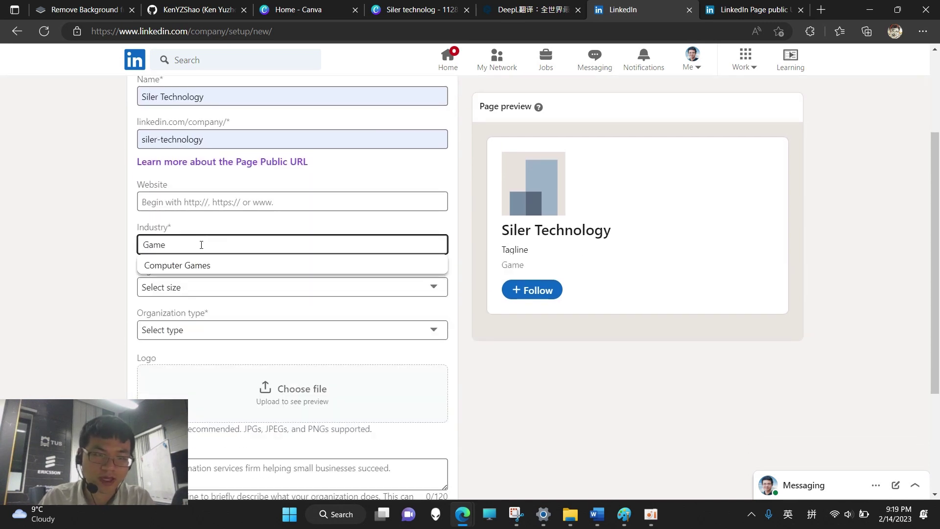
{"action": "key", "text": "Down"}
{"action": "key", "text": "Return"}
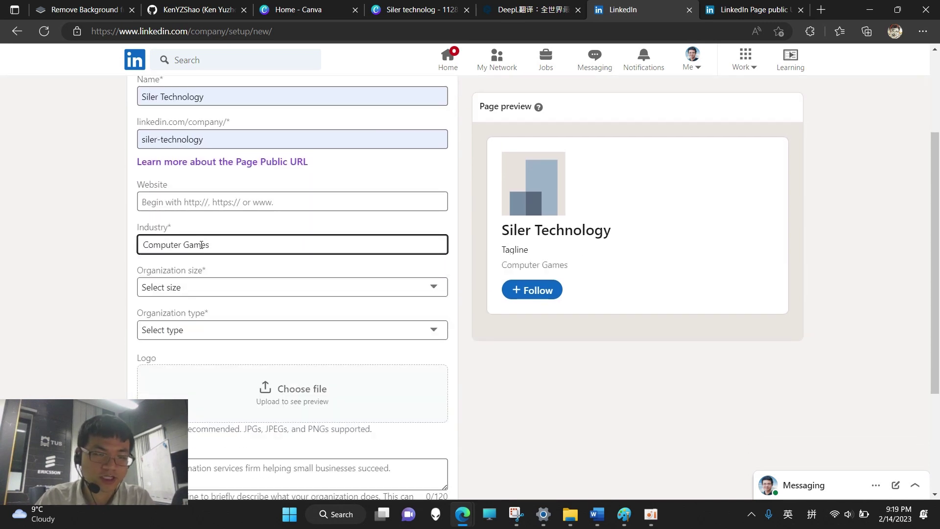
{"action": "left_click", "coordinate": [206, 286]}
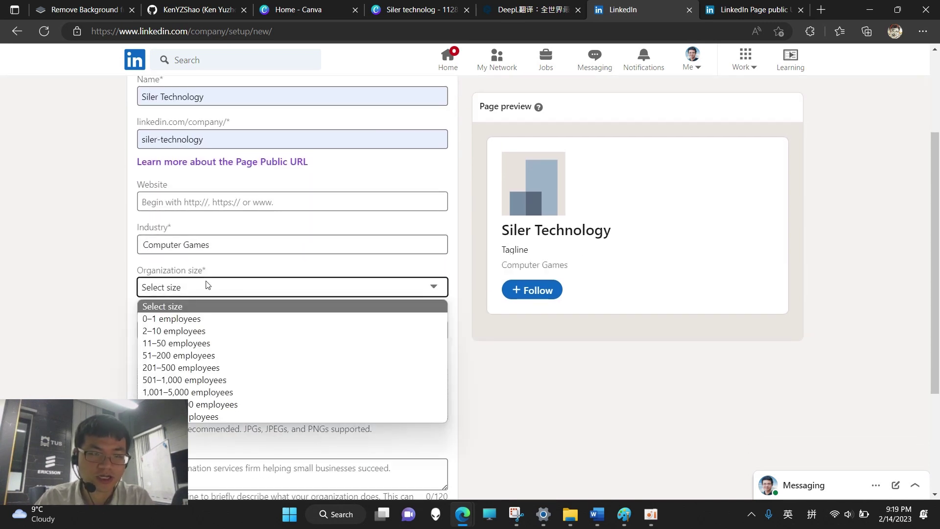
{"action": "left_click", "coordinate": [200, 331]}
Set organization type to Partnership and upload Siler_PureLogo as the page logo.
{"action": "scroll", "coordinate": [235, 294], "scroll_direction": "down", "scroll_amount": 3}
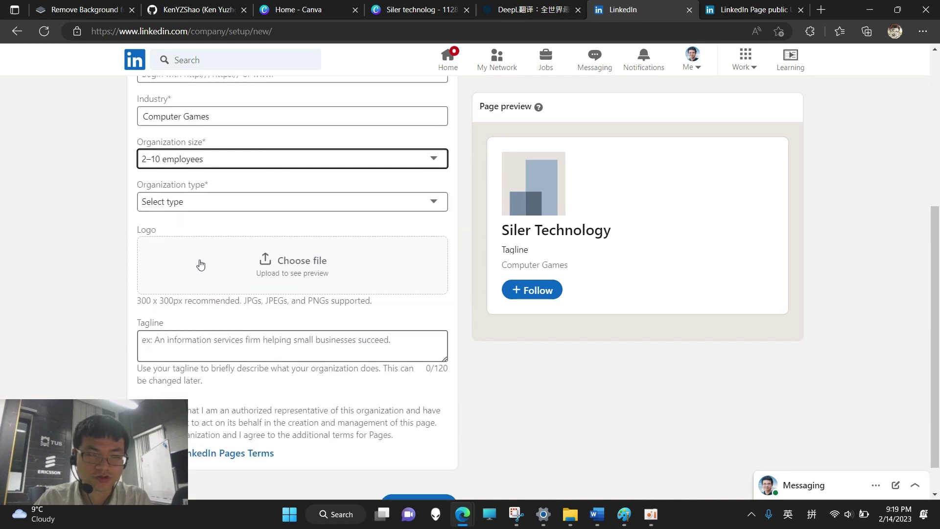
{"action": "left_click", "coordinate": [207, 202]}
{"action": "left_click", "coordinate": [212, 200]}
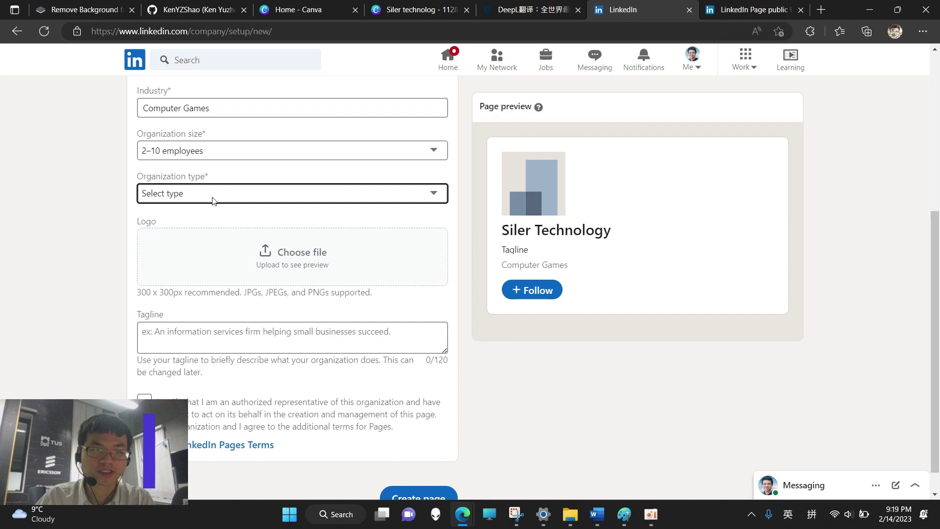
{"action": "left_click", "coordinate": [212, 199]}
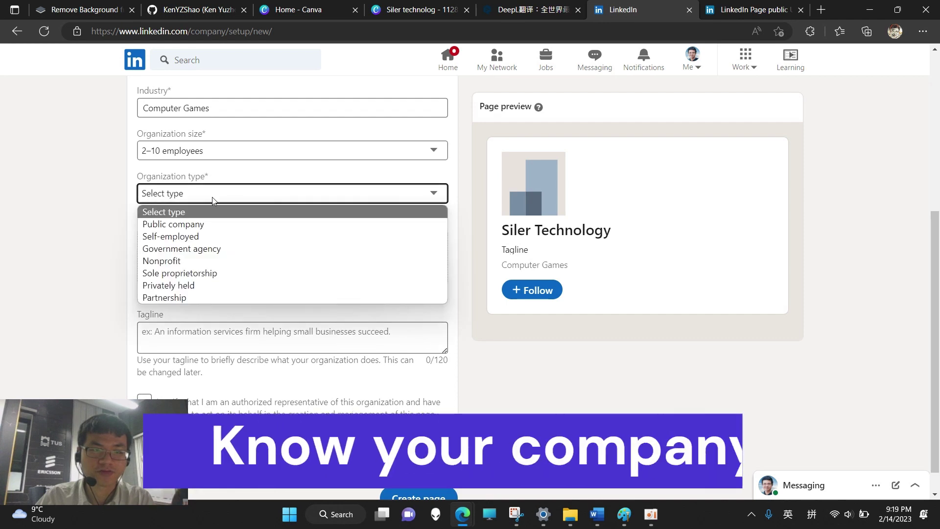
{"action": "left_click", "coordinate": [189, 298]}
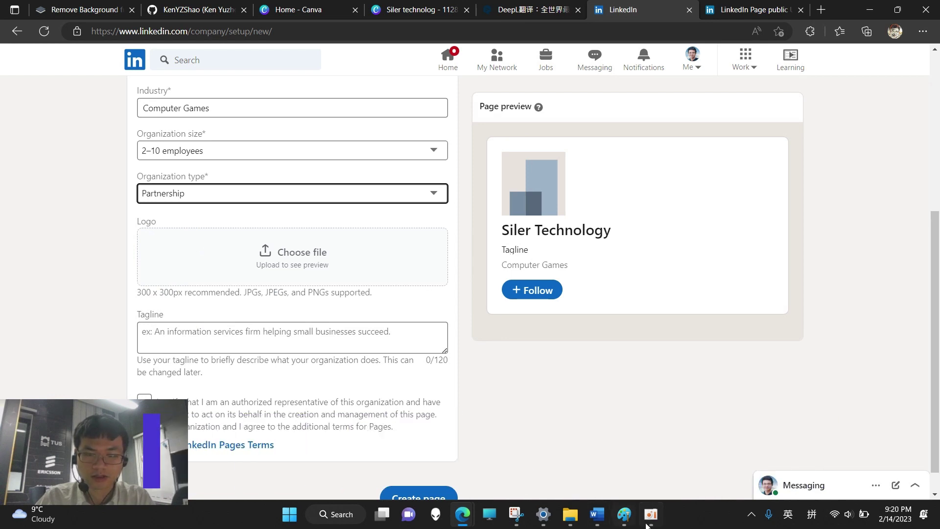
{"action": "left_click", "coordinate": [573, 523]}
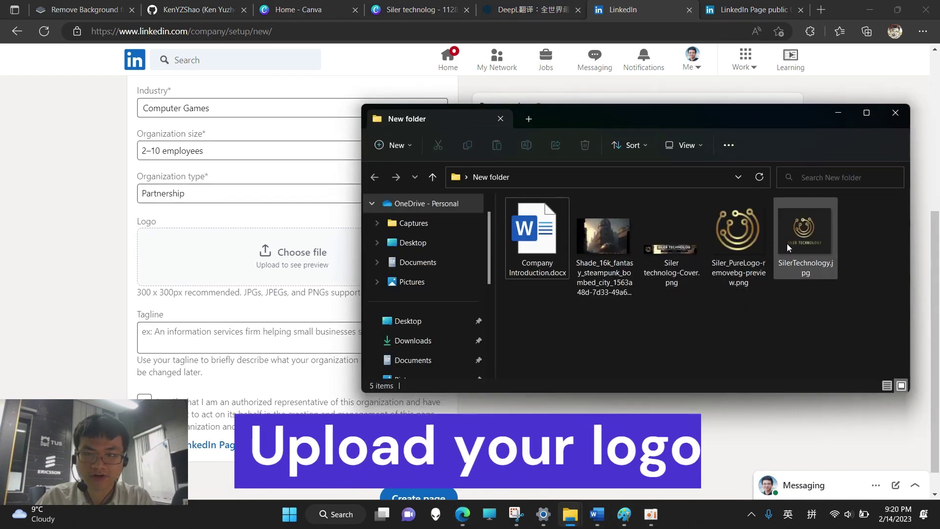
{"action": "left_click_drag", "start_coordinate": [740, 236], "coordinate": [262, 267]}
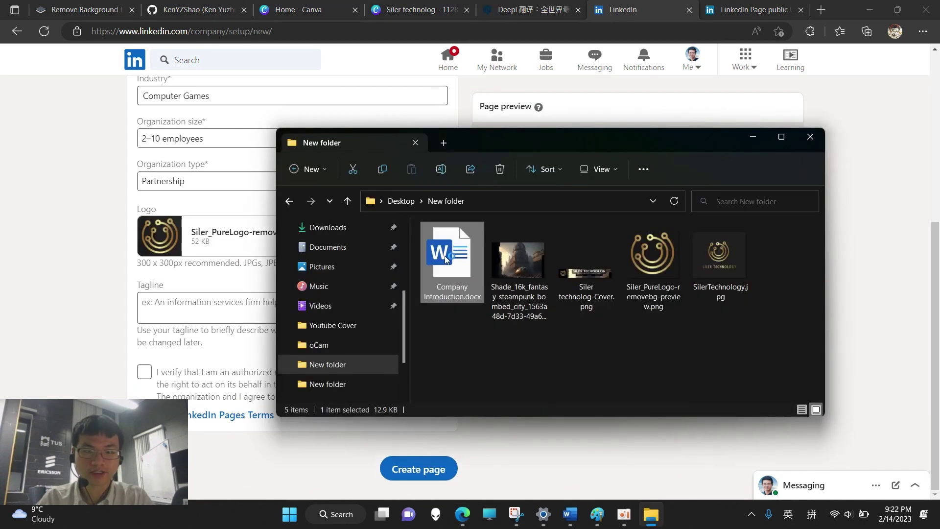
Copy the first paragraph of Company Introduction.docx into the page's Tagline field.
{"action": "double_click", "coordinate": [445, 259]}
{"action": "triple_click", "coordinate": [243, 248]}
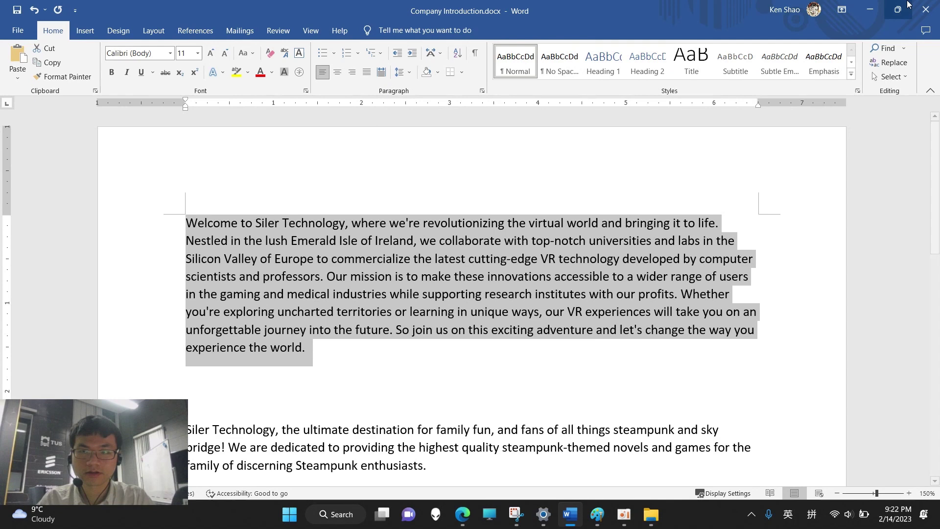
{"action": "key", "text": "ctrl+c"}
{"action": "key", "text": "alt+Tab"}
{"action": "key", "text": "ctrl+v"}
{"action": "scroll", "coordinate": [281, 309], "scroll_direction": "up", "scroll_amount": 2}
{"action": "scroll", "coordinate": [282, 310], "scroll_direction": "up", "scroll_amount": 3}
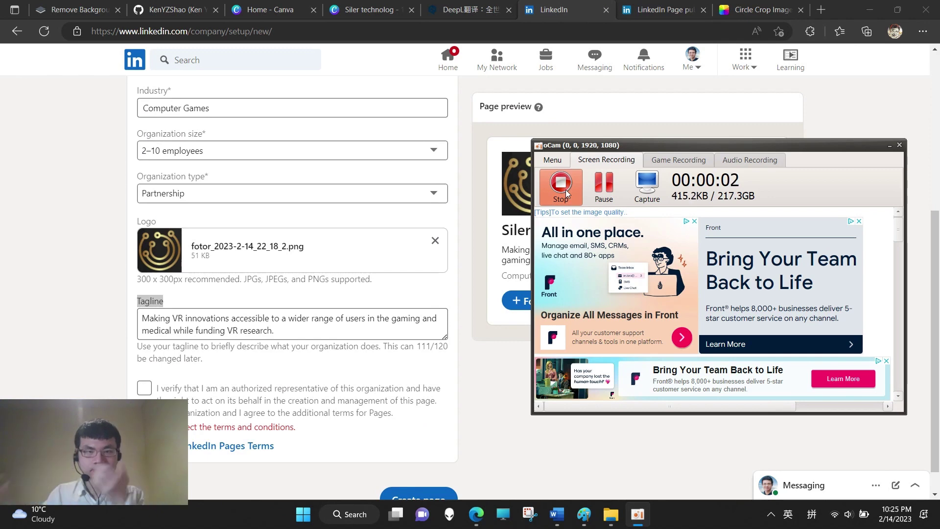
Paste the steampunk Sky Bridge tagline, confirm page authorization and create the page.
{"action": "left_click", "coordinate": [468, 206]}
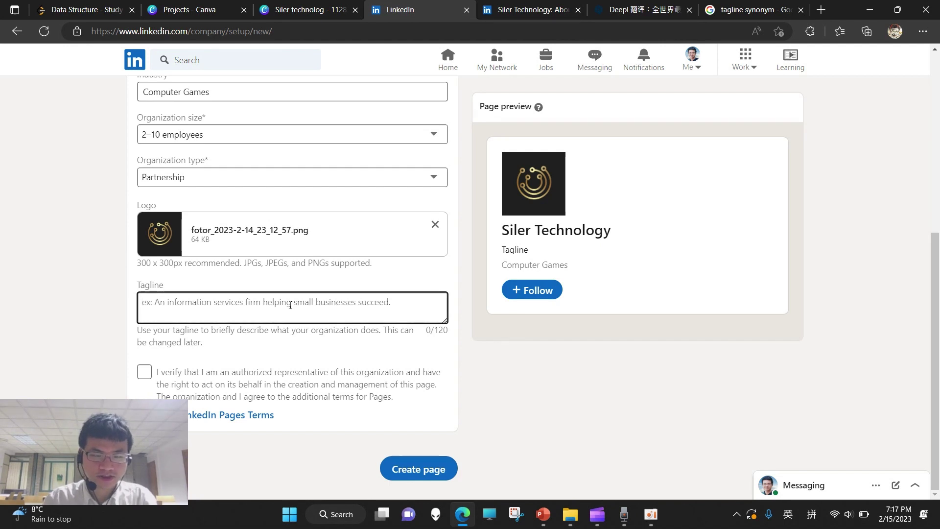
{"action": "key", "text": "ctrl+v"}
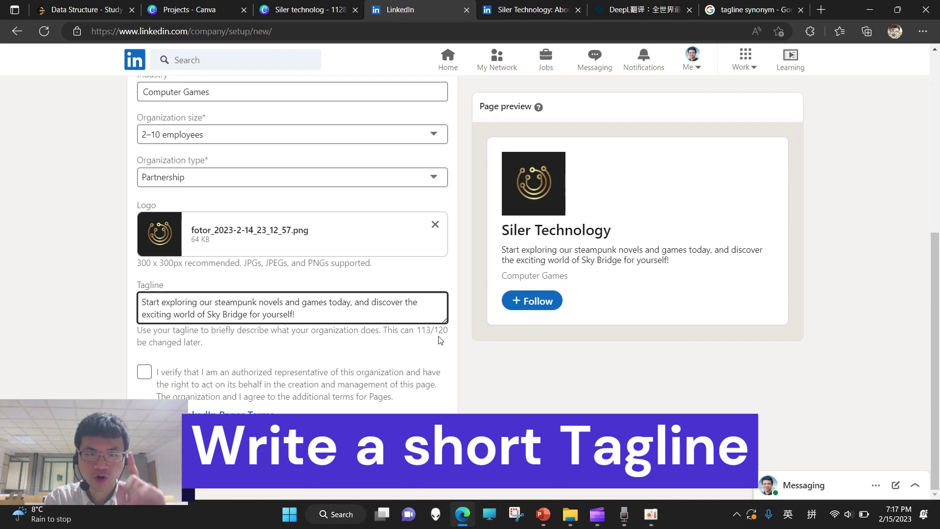
{"action": "left_click", "coordinate": [145, 373]}
{"action": "left_click", "coordinate": [145, 373]}
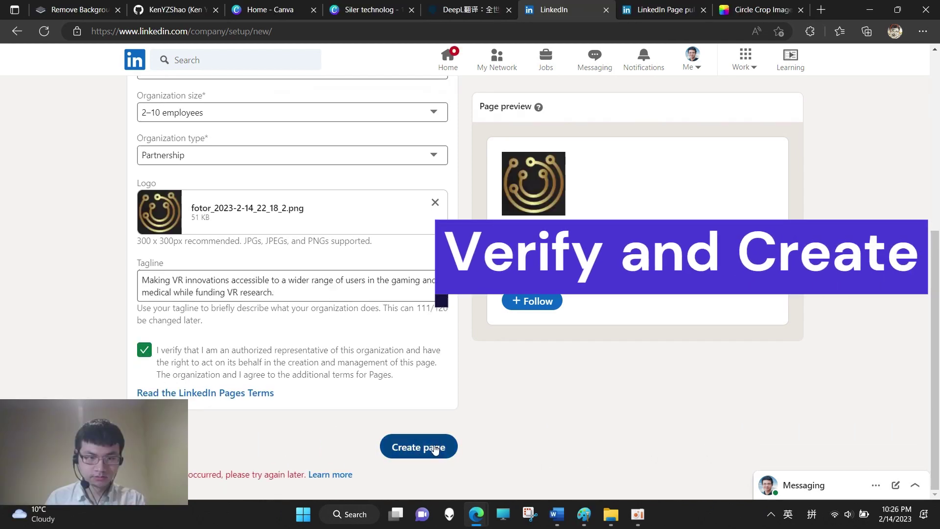
{"action": "left_click", "coordinate": [434, 447]}
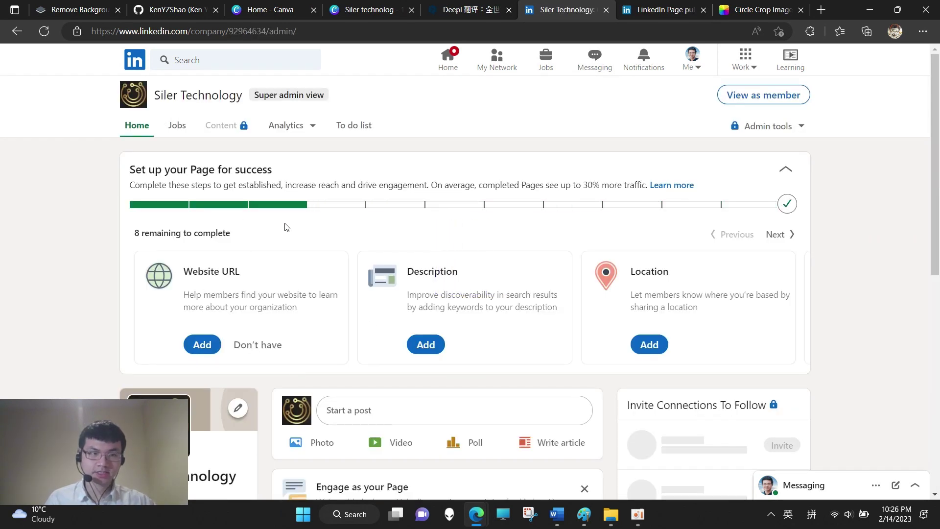
Open the page editor and review the basic page info, including the public URL.
{"action": "scroll", "coordinate": [281, 240], "scroll_direction": "down", "scroll_amount": 3}
{"action": "scroll", "coordinate": [276, 252], "scroll_direction": "up", "scroll_amount": 3}
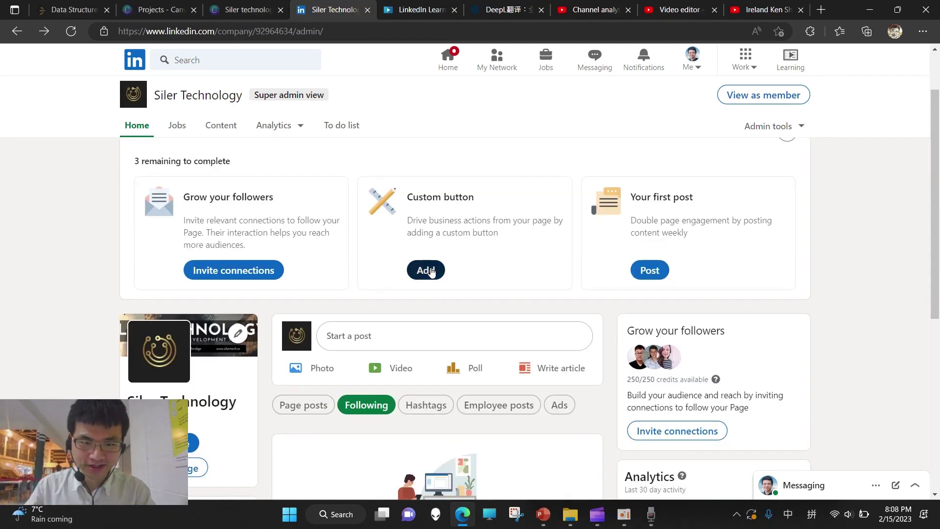
{"action": "left_click", "coordinate": [426, 270]}
{"action": "left_click", "coordinate": [292, 140]}
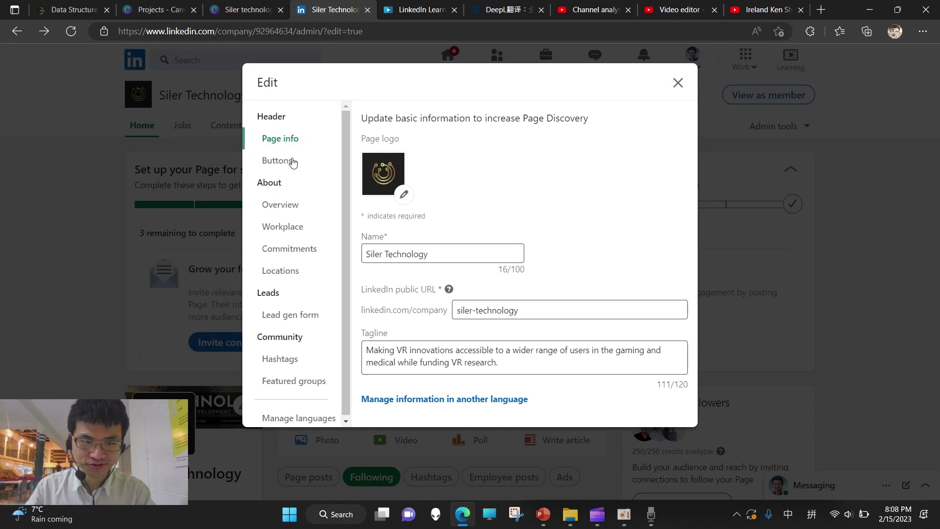
{"action": "left_click", "coordinate": [426, 253]}
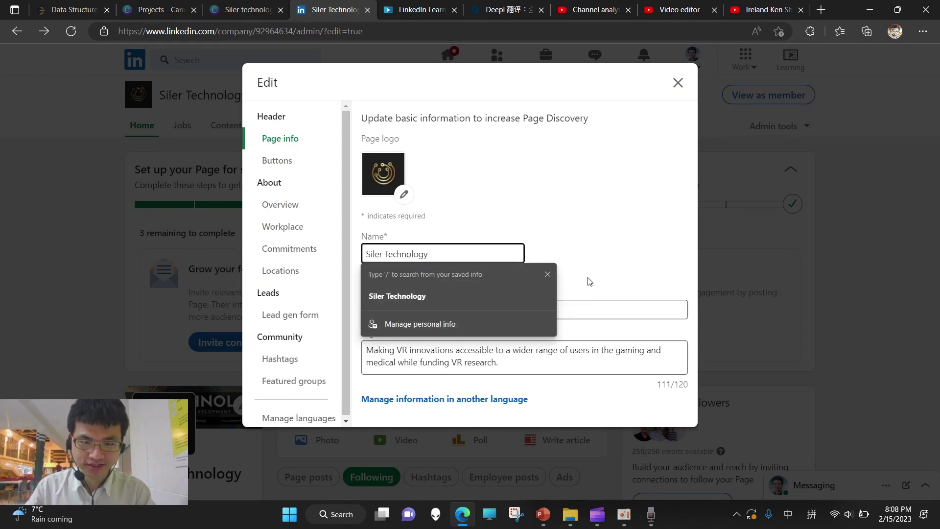
{"action": "left_click", "coordinate": [520, 310]}
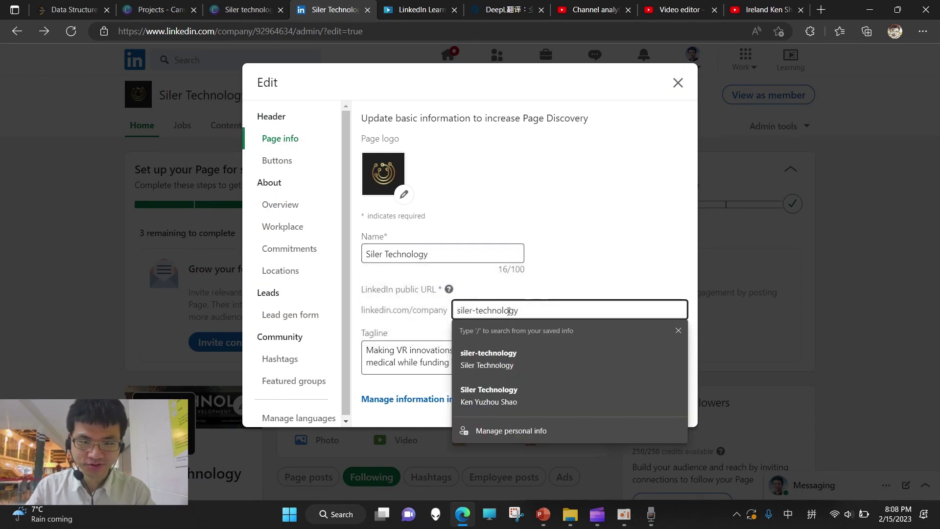
Browse the available custom button types without choosing one.
{"action": "left_click", "coordinate": [293, 161]}
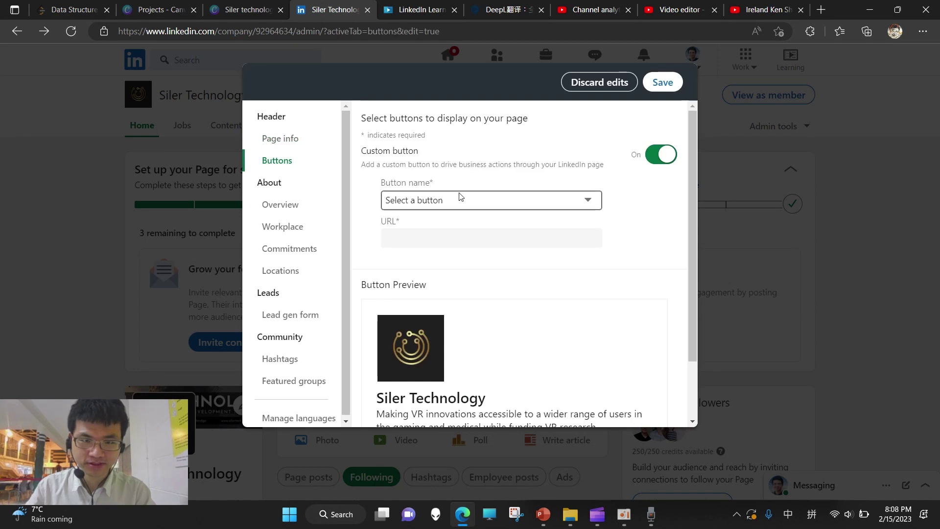
{"action": "left_click", "coordinate": [567, 203]}
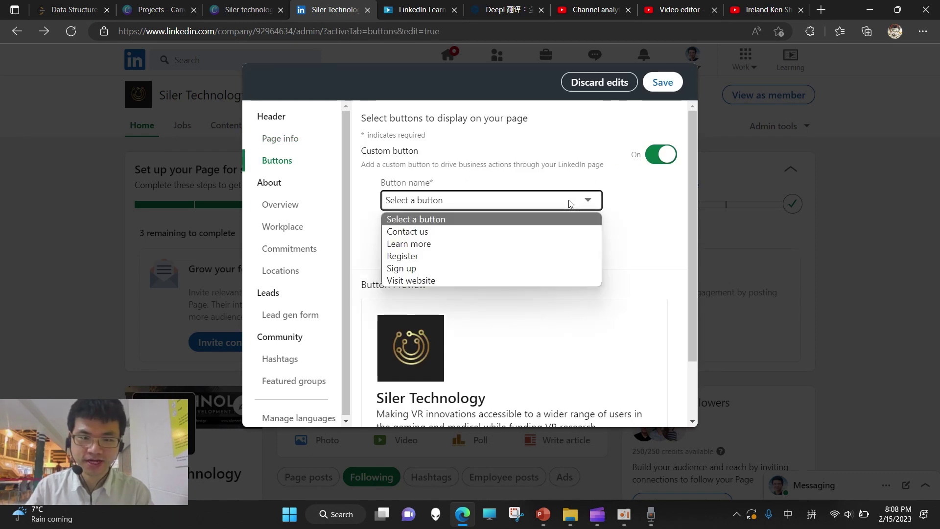
{"action": "left_click", "coordinate": [538, 199]}
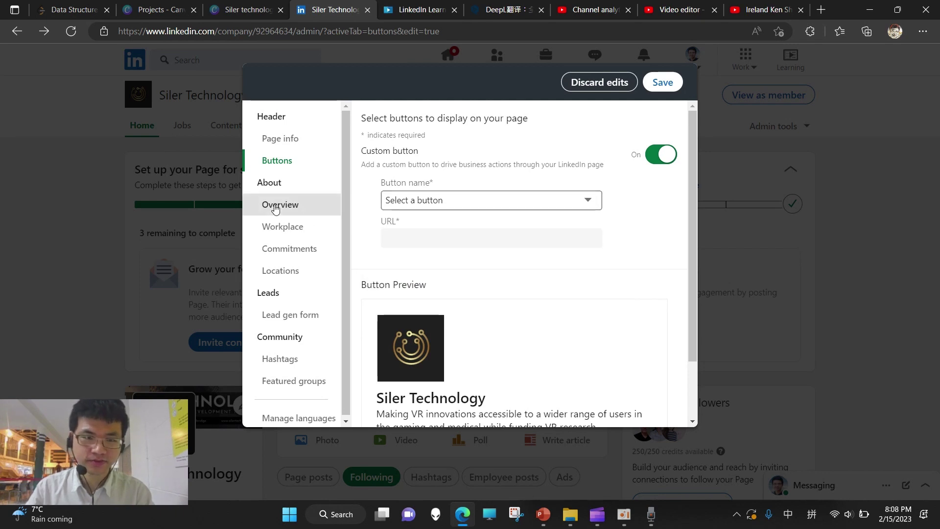
Paste the company overview as the description, mark no website, and check Phone and Year founded.
{"action": "left_click", "coordinate": [277, 204]}
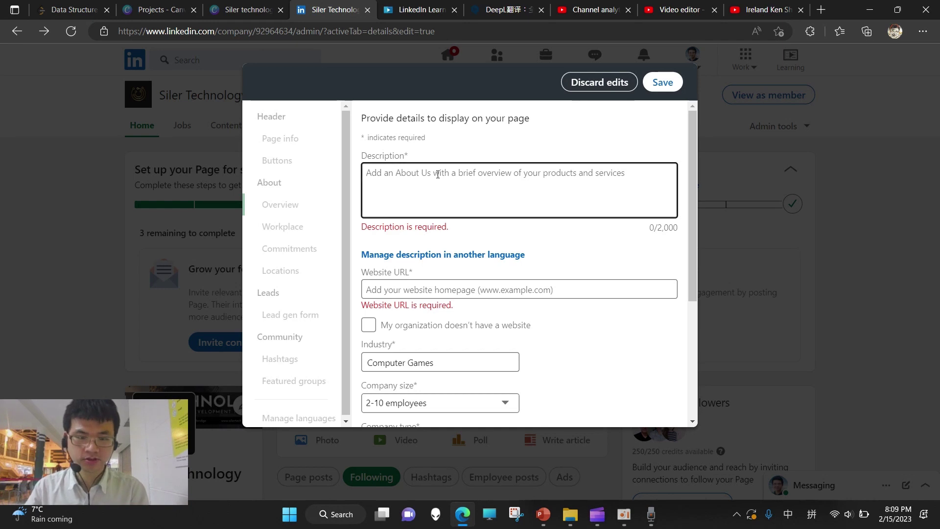
{"action": "key", "text": "ctrl+v"}
{"action": "scroll", "coordinate": [455, 193], "scroll_direction": "up", "scroll_amount": 5}
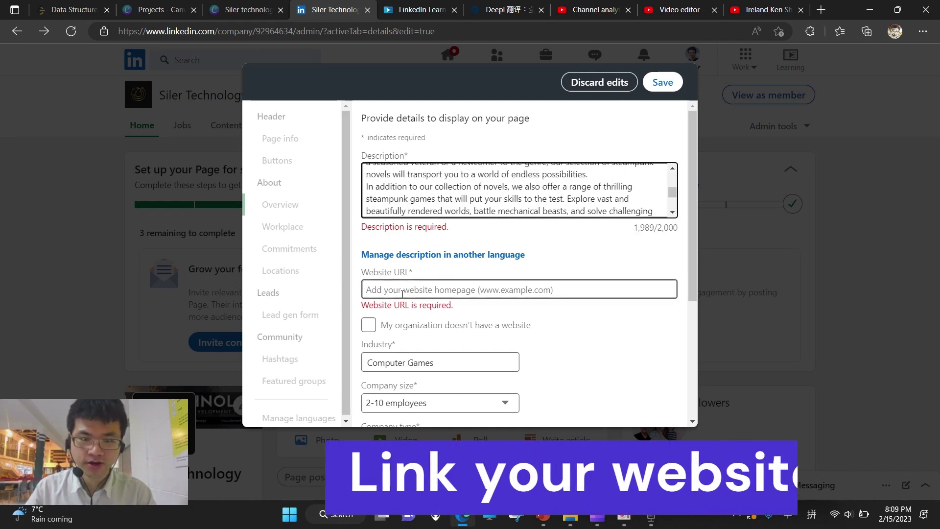
{"action": "left_click", "coordinate": [369, 325]}
{"action": "scroll", "coordinate": [509, 303], "scroll_direction": "down", "scroll_amount": 3}
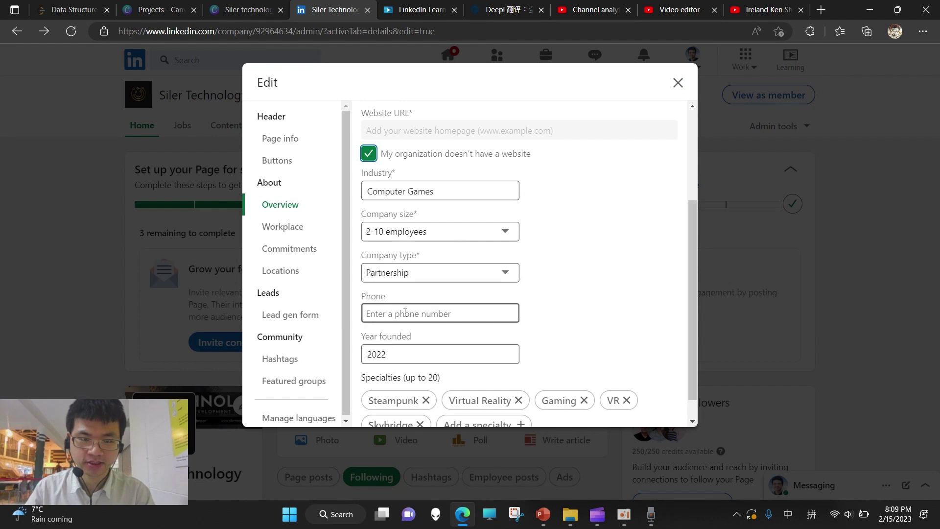
{"action": "left_click", "coordinate": [383, 311]}
{"action": "scroll", "coordinate": [386, 304], "scroll_direction": "down", "scroll_amount": 1}
{"action": "left_click", "coordinate": [392, 326]}
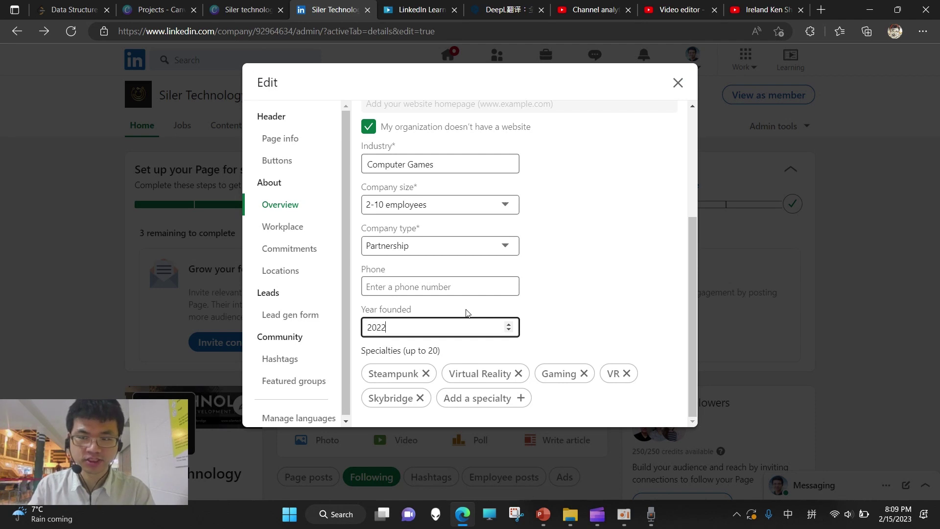
Turn on the Workplace module and review its policy options and Commitments.
{"action": "left_click", "coordinate": [294, 226]}
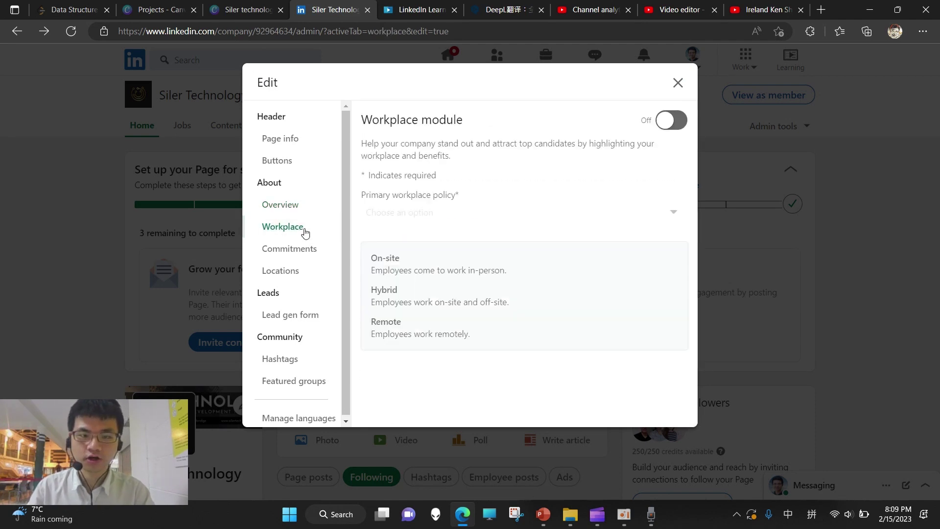
{"action": "left_click_drag", "start_coordinate": [444, 144], "coordinate": [461, 153]}
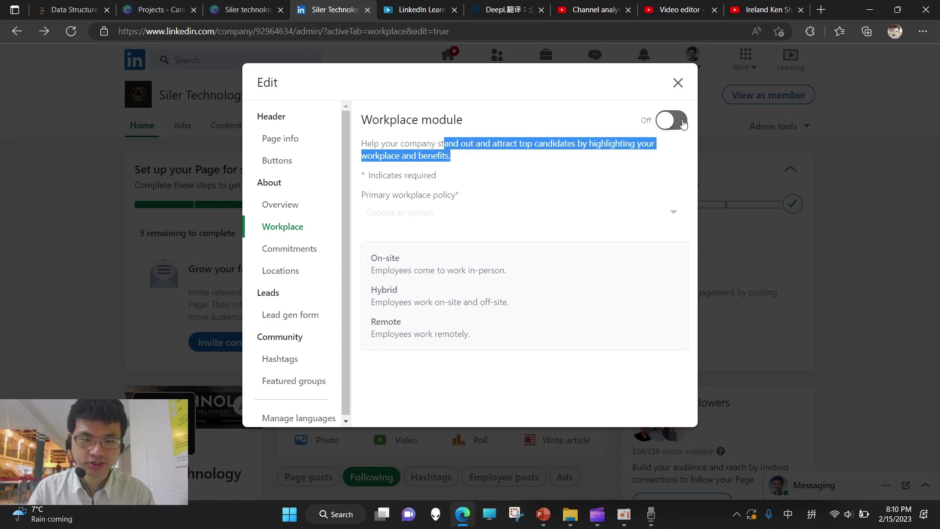
{"action": "left_click", "coordinate": [682, 123]}
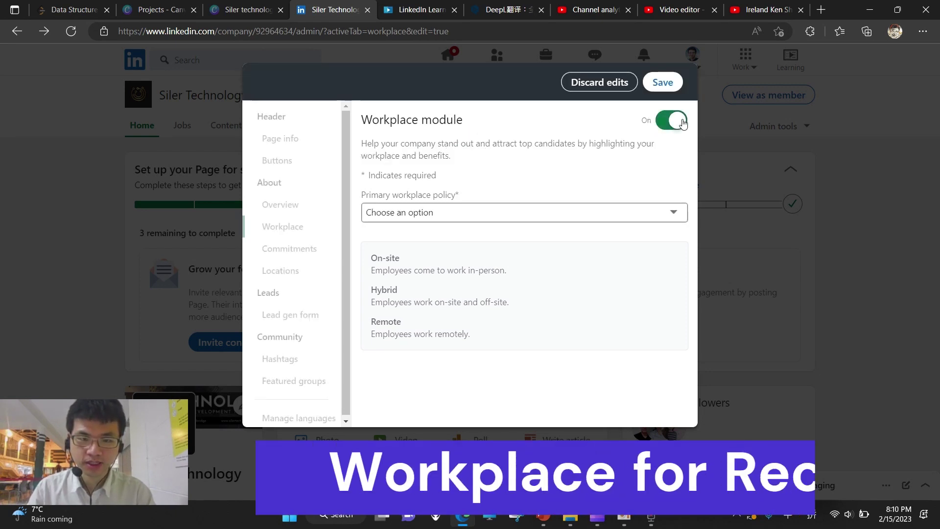
{"action": "left_click", "coordinate": [591, 214]}
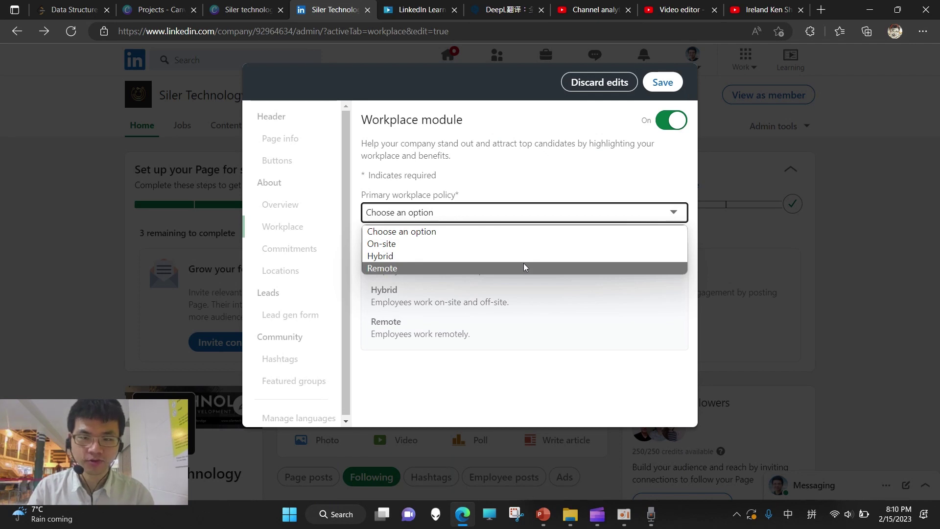
{"action": "left_click", "coordinate": [556, 161]}
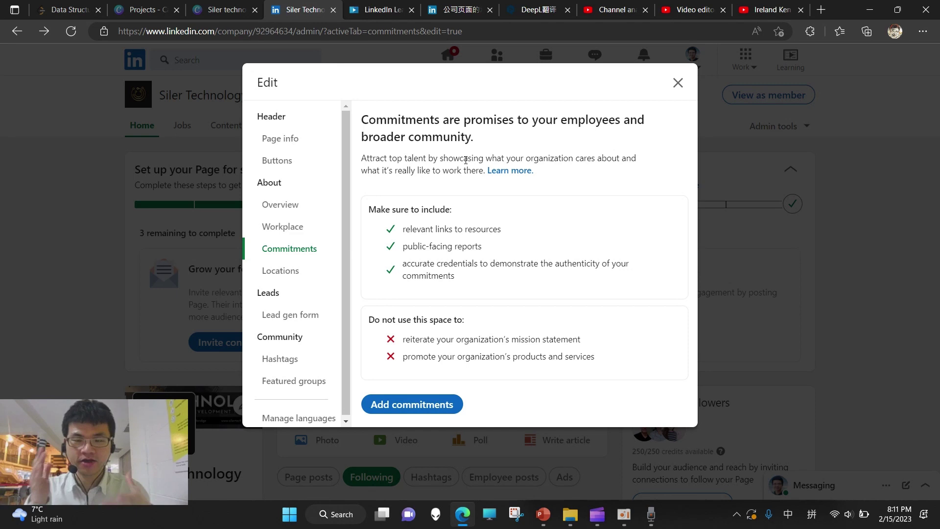
Edit the headquarters location, picking the suggested city with its state and postcode.
{"action": "left_click", "coordinate": [293, 271]}
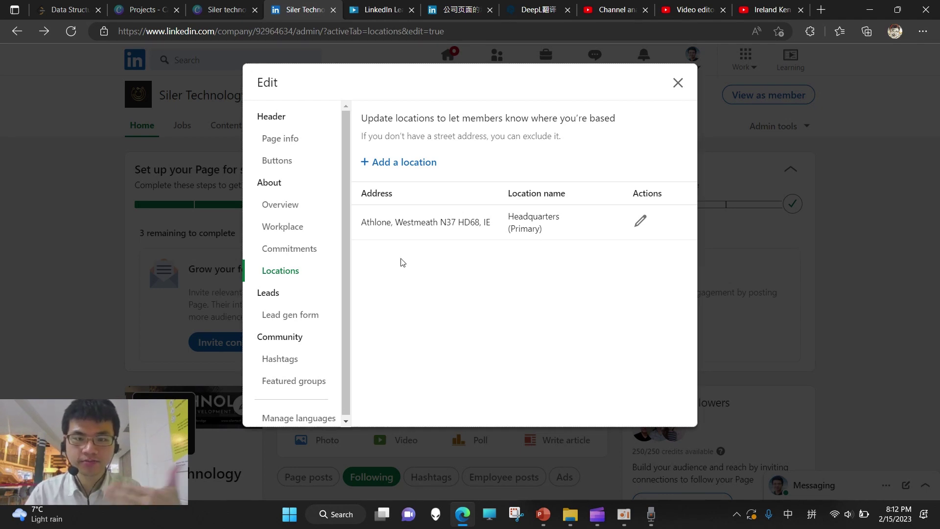
{"action": "left_click", "coordinate": [639, 221]}
{"action": "scroll", "coordinate": [440, 299], "scroll_direction": "down", "scroll_amount": 1}
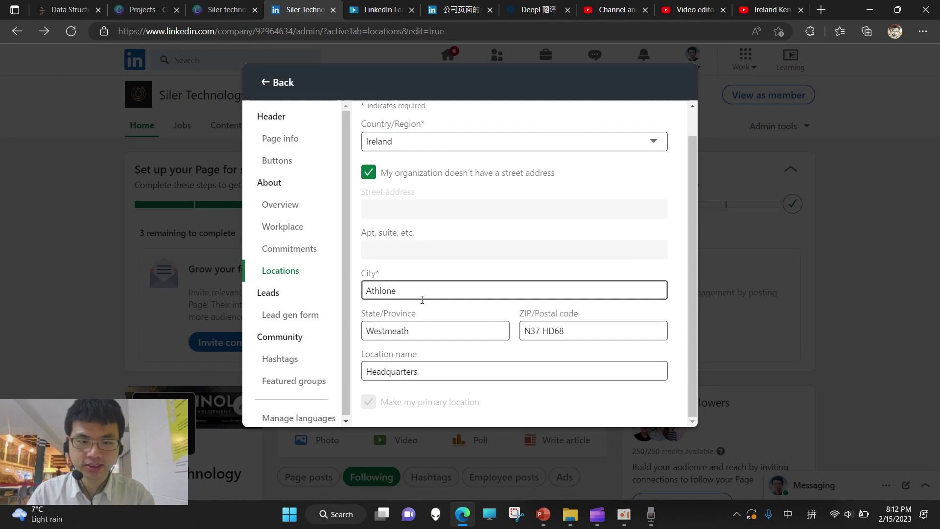
{"action": "left_click", "coordinate": [433, 292]}
{"action": "left_click", "coordinate": [419, 336]}
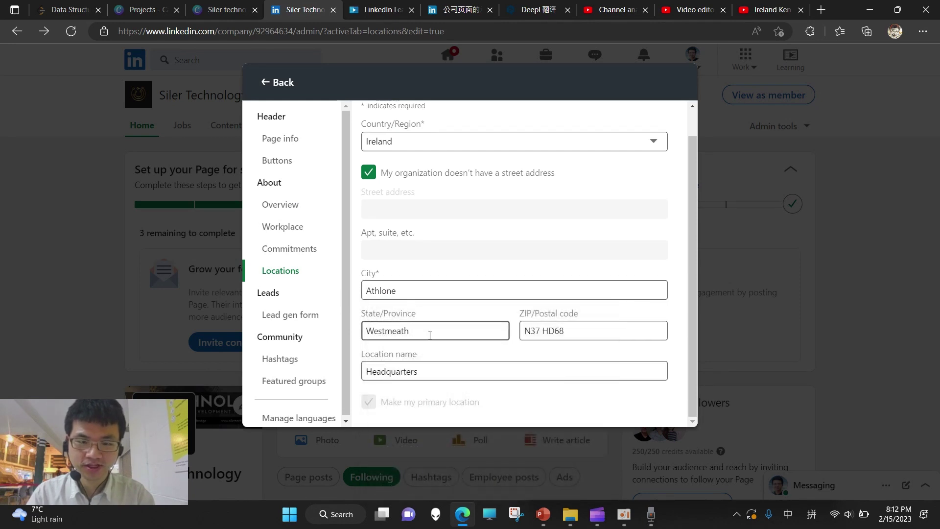
{"action": "left_click", "coordinate": [430, 335]}
{"action": "left_click", "coordinate": [299, 314]}
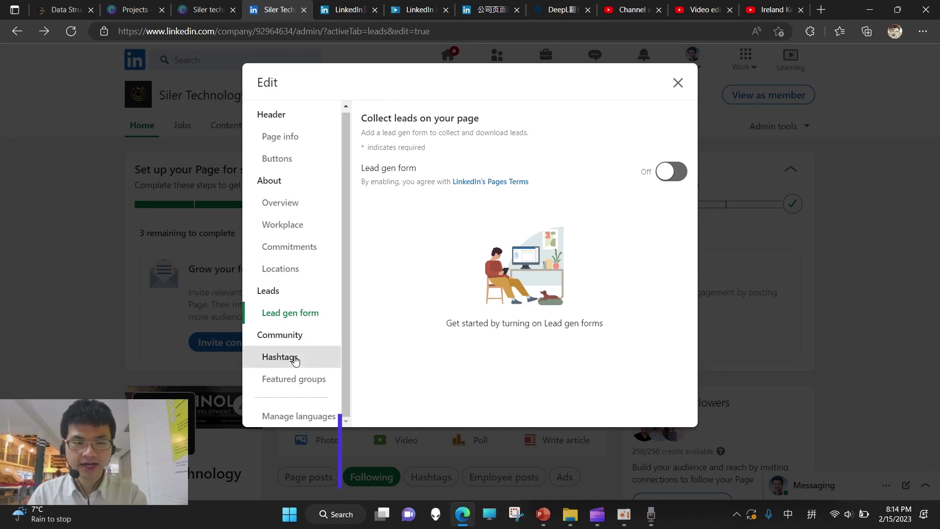
Add #virtualreality beside #steampunk and #silertechnology, save, then view Featured groups.
{"action": "left_click", "coordinate": [313, 352]}
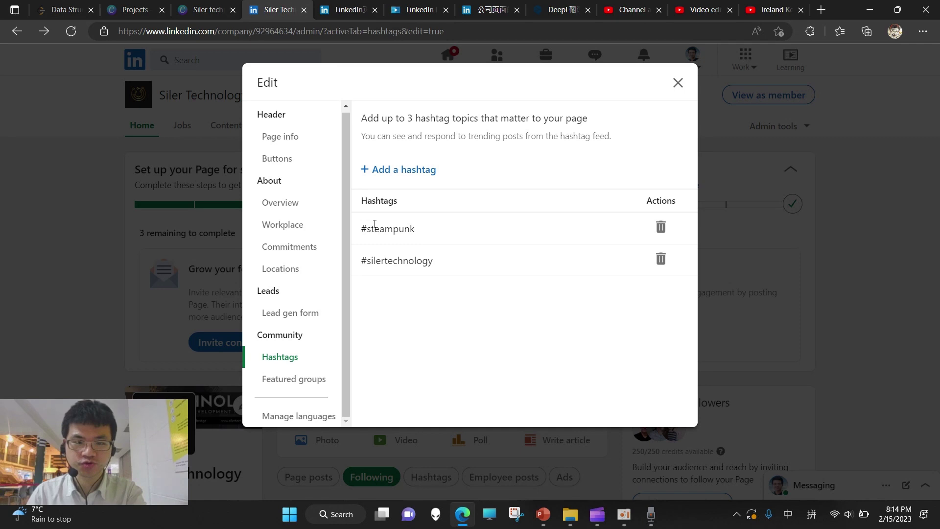
{"action": "left_click_drag", "start_coordinate": [375, 228], "coordinate": [457, 254]}
{"action": "left_click", "coordinate": [421, 169]}
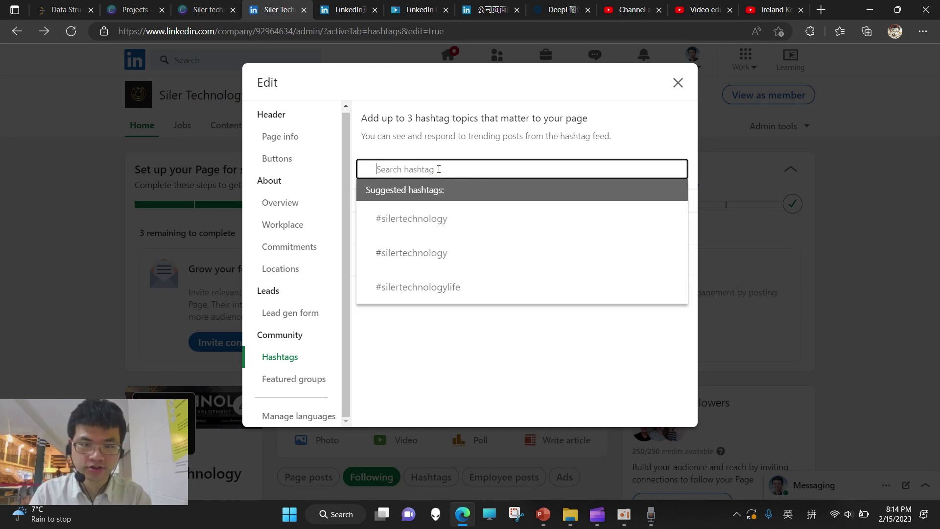
{"action": "type", "text": "virtualreality"}
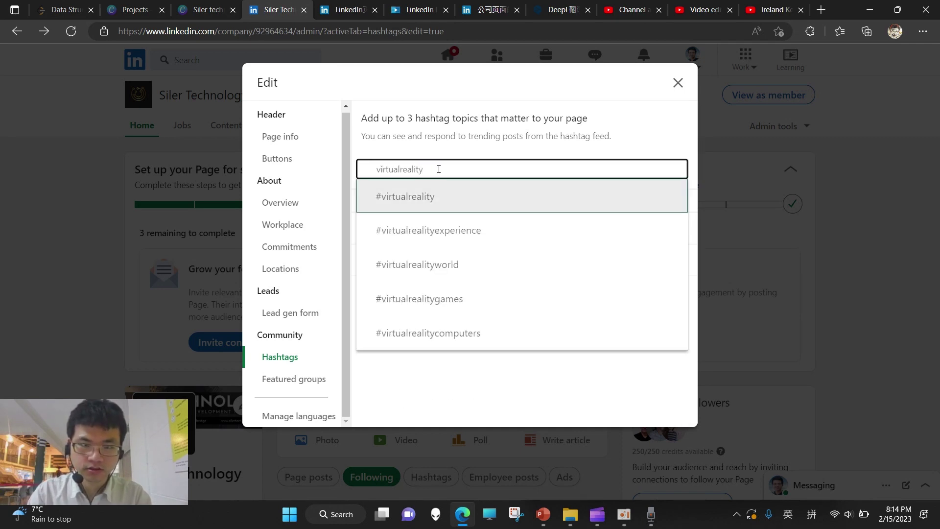
{"action": "key", "text": "Return"}
{"action": "left_click", "coordinate": [662, 82]}
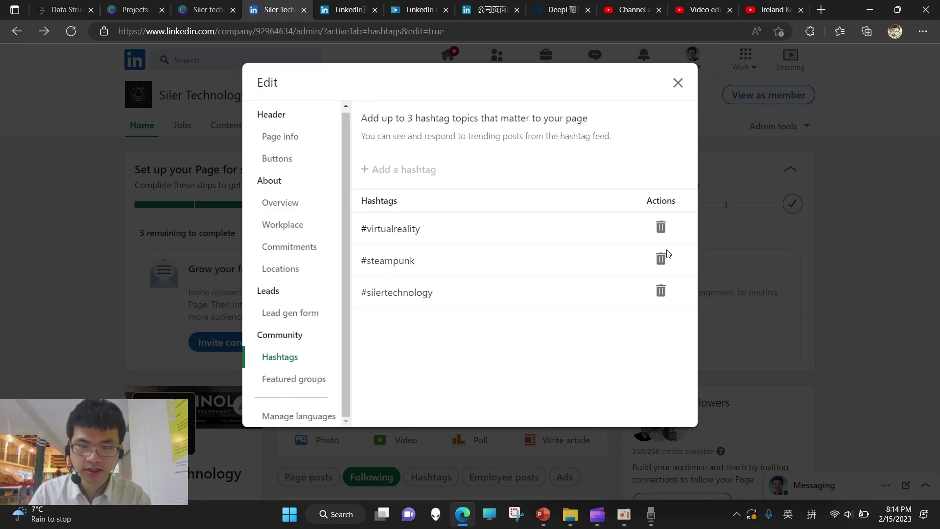
{"action": "left_click", "coordinate": [302, 382]}
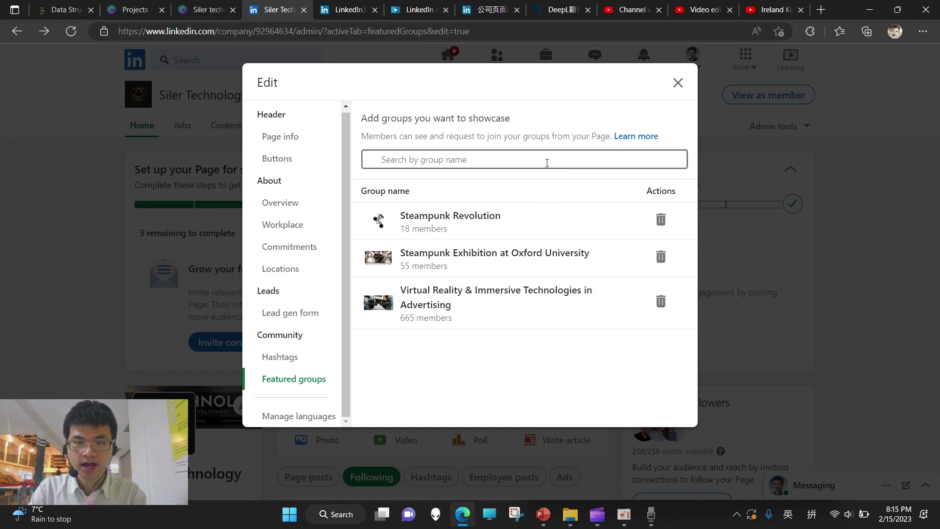
{"action": "left_click", "coordinate": [546, 162]}
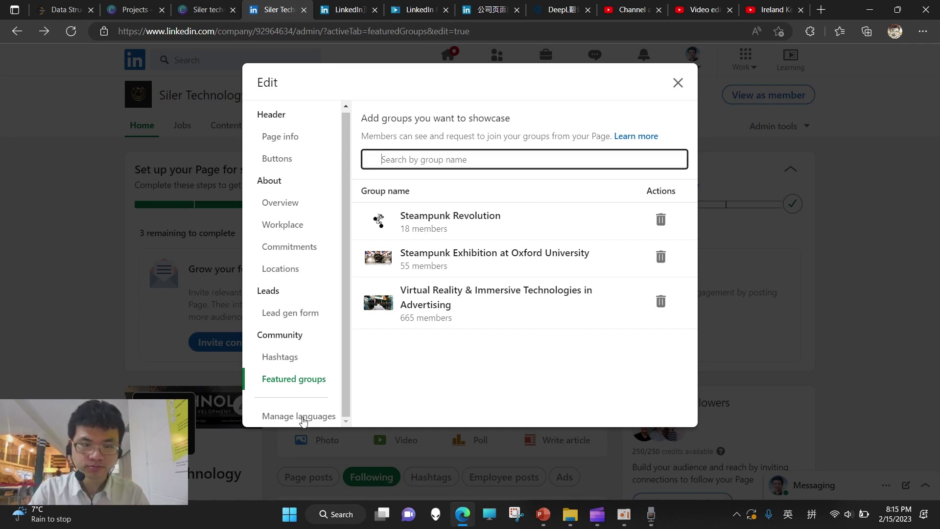
Review the Chinese version of the page in the language settings.
{"action": "left_click", "coordinate": [303, 418]}
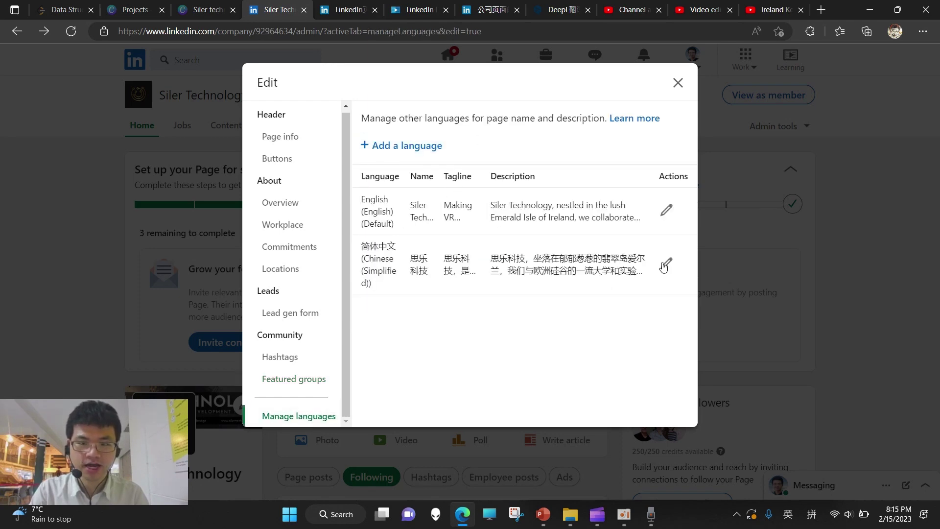
{"action": "left_click", "coordinate": [664, 264]}
{"action": "scroll", "coordinate": [475, 326], "scroll_direction": "down", "scroll_amount": 5}
{"action": "scroll", "coordinate": [474, 325], "scroll_direction": "up", "scroll_amount": 1}
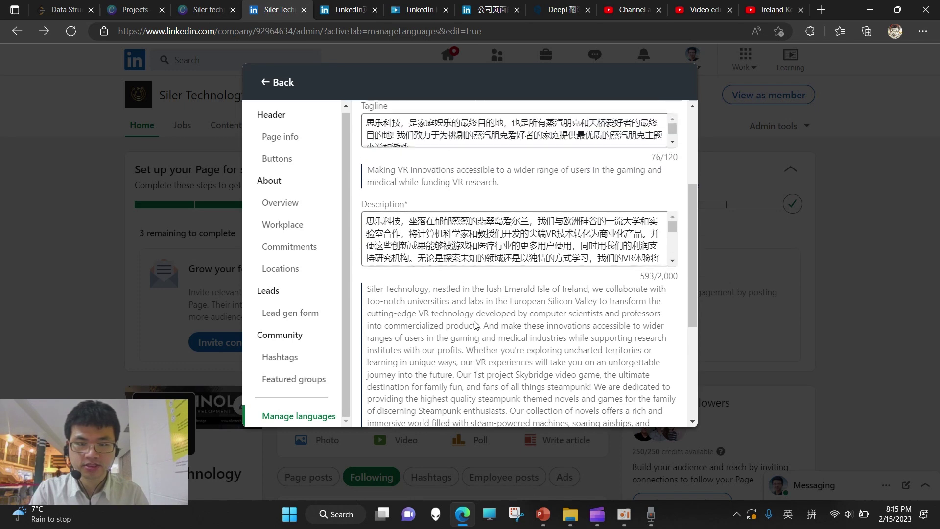
{"action": "scroll", "coordinate": [475, 325], "scroll_direction": "up", "scroll_amount": 4}
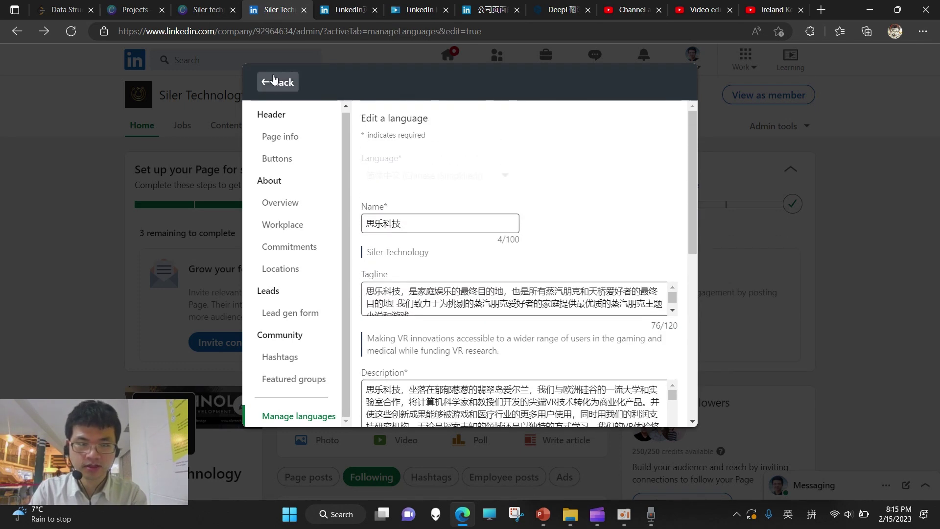
{"action": "left_click", "coordinate": [274, 80]}
Start adding another page language, browse the list and close it without choosing.
{"action": "left_click", "coordinate": [384, 144]}
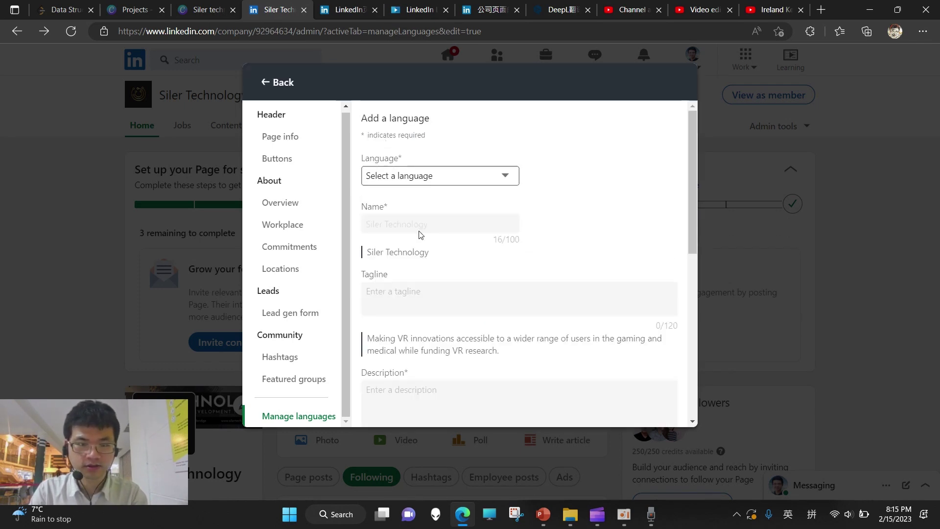
{"action": "scroll", "coordinate": [419, 272], "scroll_direction": "down", "scroll_amount": 3}
{"action": "scroll", "coordinate": [419, 274], "scroll_direction": "up", "scroll_amount": 3}
{"action": "scroll", "coordinate": [418, 274], "scroll_direction": "down", "scroll_amount": 3}
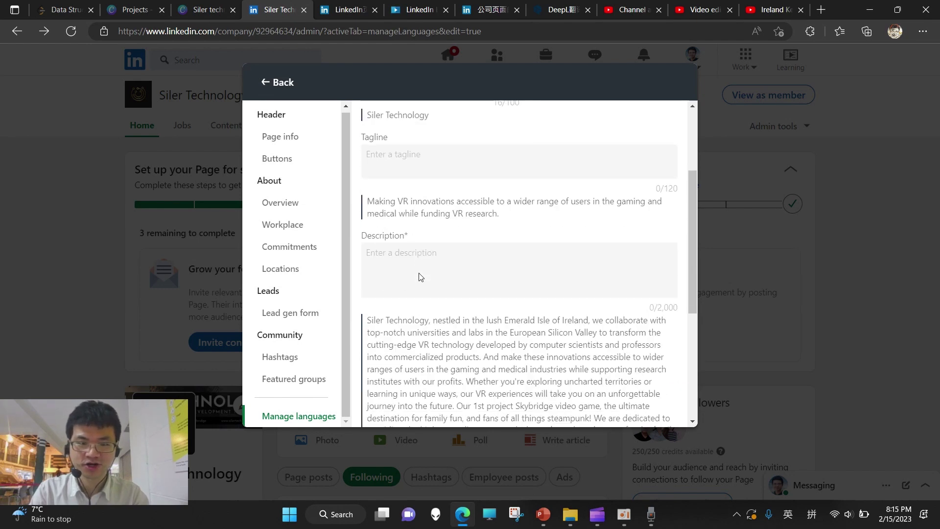
{"action": "scroll", "coordinate": [418, 274], "scroll_direction": "up", "scroll_amount": 3}
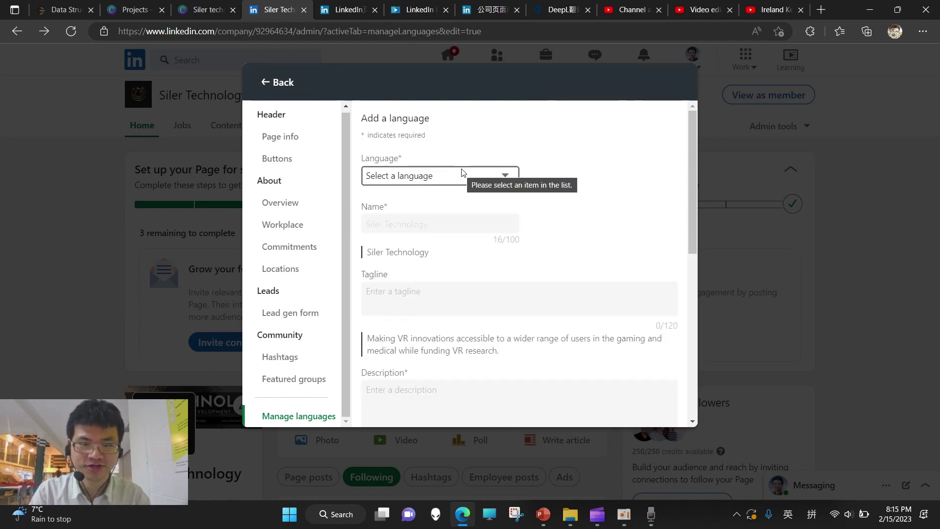
{"action": "left_click", "coordinate": [461, 172]}
{"action": "left_click", "coordinate": [290, 372]}
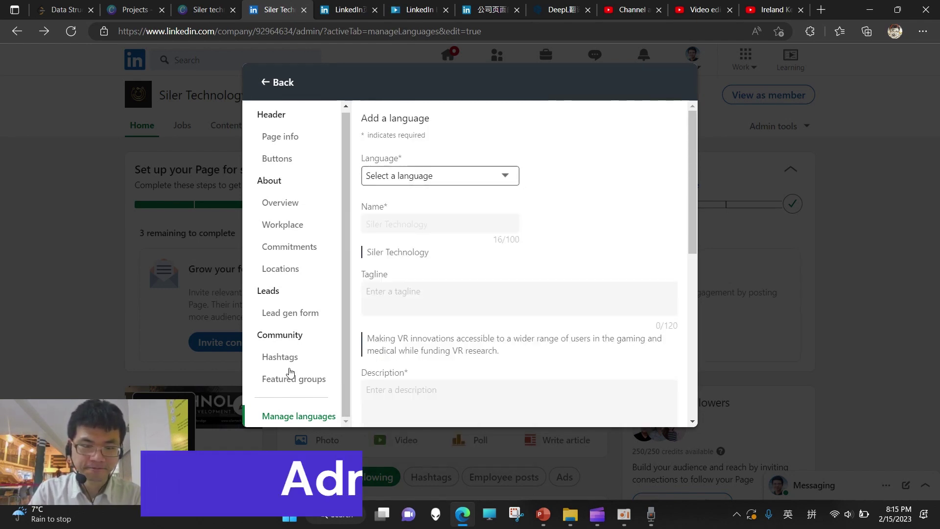
Leave the language form and go to Manage admins to add a new admin.
{"action": "left_click", "coordinate": [276, 82]}
{"action": "left_click", "coordinate": [771, 126]}
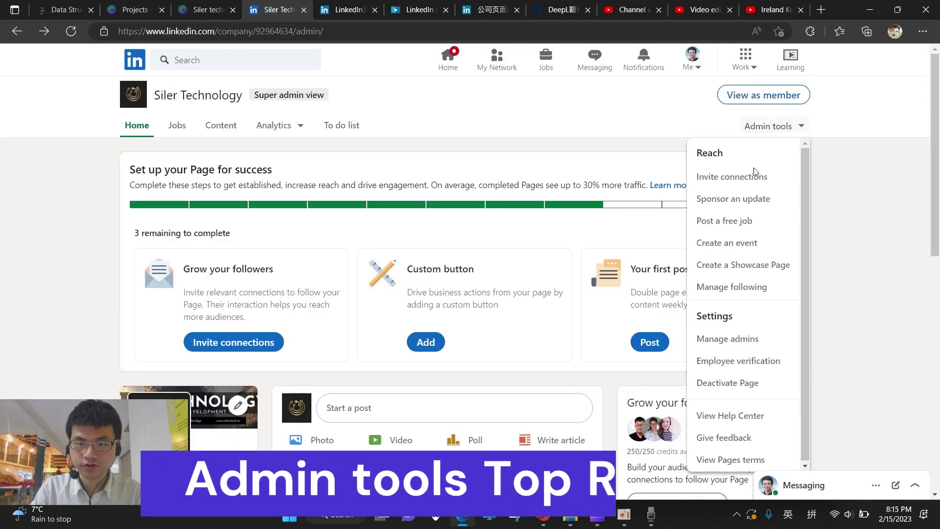
{"action": "left_click", "coordinate": [712, 340]}
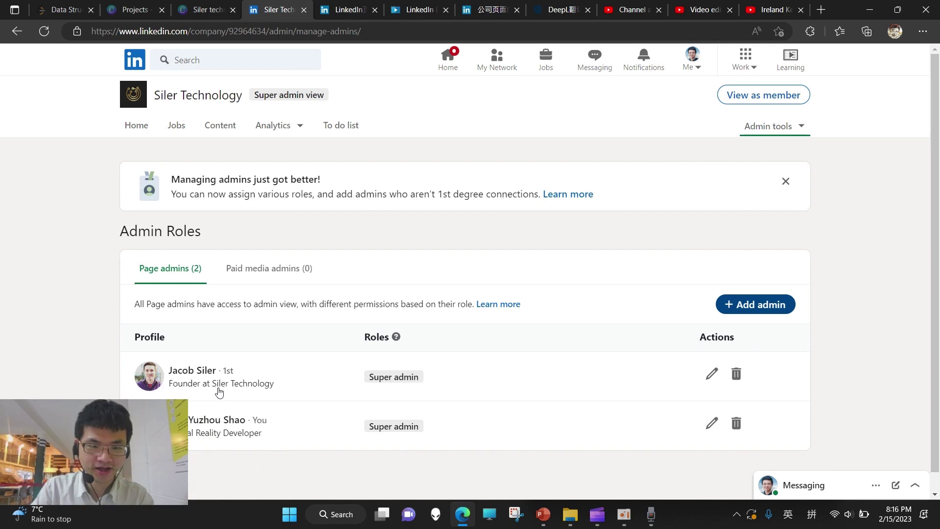
{"action": "left_click", "coordinate": [752, 300]}
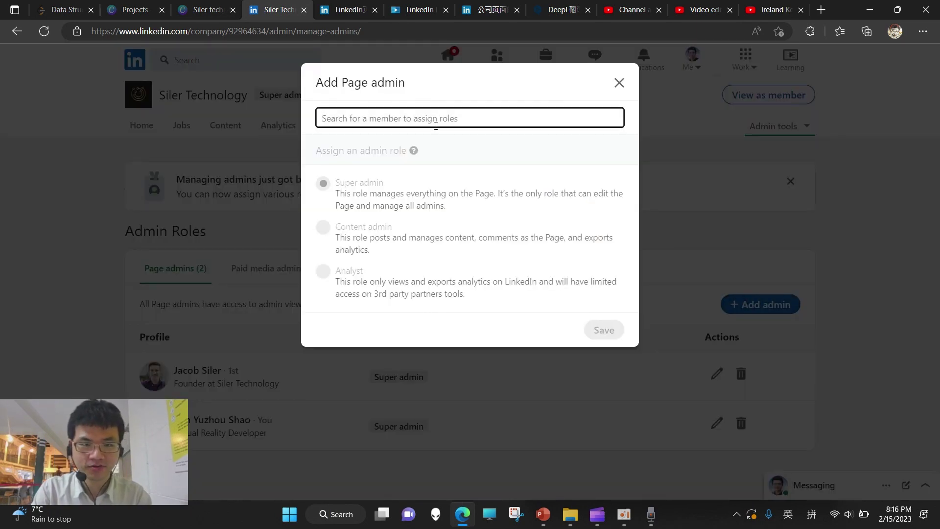
Search for the founder by name and save them with the Super admin role.
{"action": "type", "text": "jaco"}
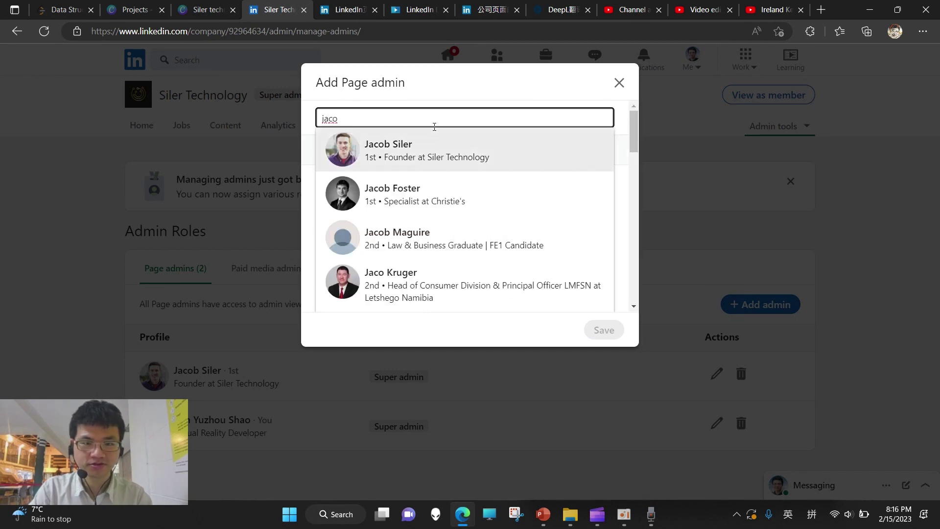
{"action": "left_click", "coordinate": [429, 156]}
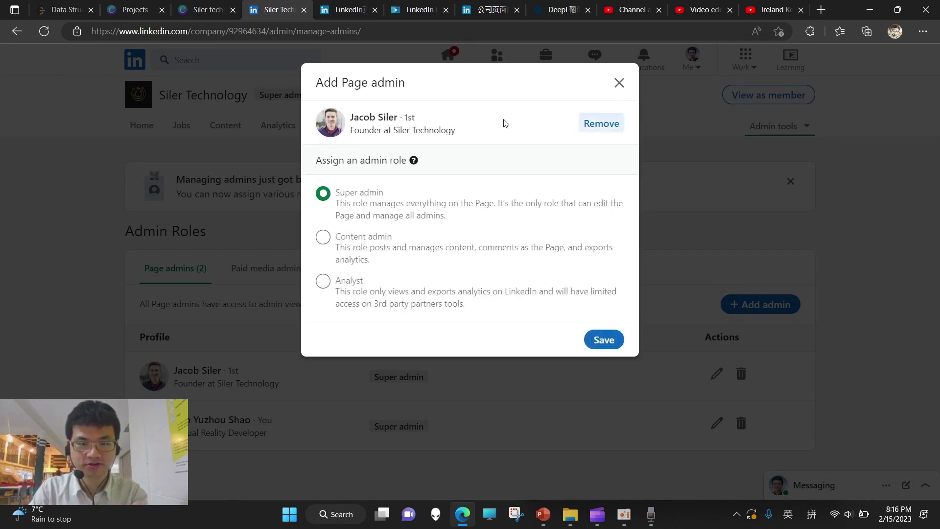
{"action": "left_click", "coordinate": [322, 237]}
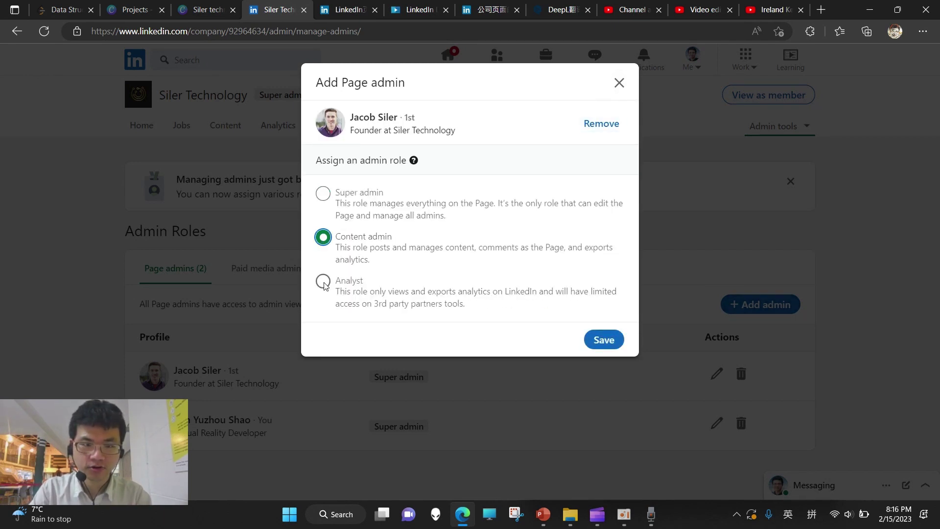
{"action": "left_click", "coordinate": [343, 199]}
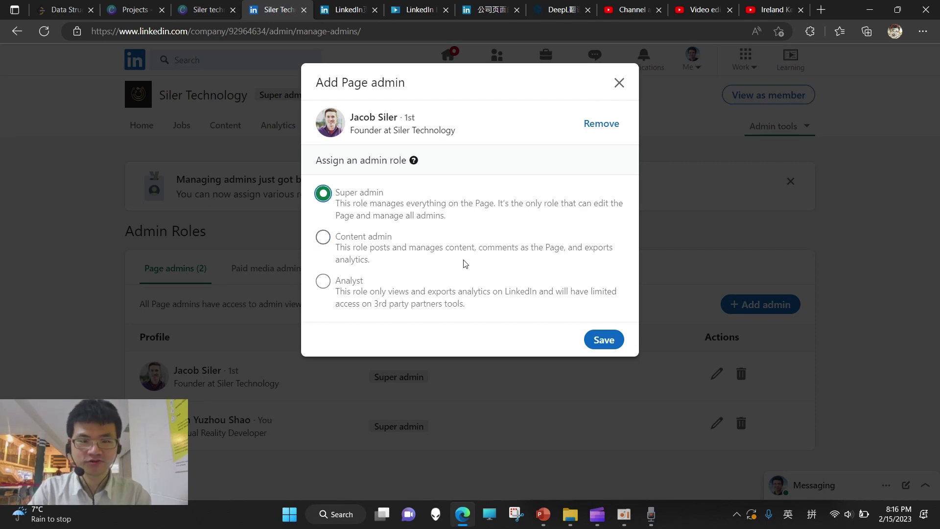
{"action": "left_click", "coordinate": [605, 340]}
Invite five connections to follow the Siler Technology page.
{"action": "scroll", "coordinate": [516, 292], "scroll_direction": "down", "scroll_amount": 2}
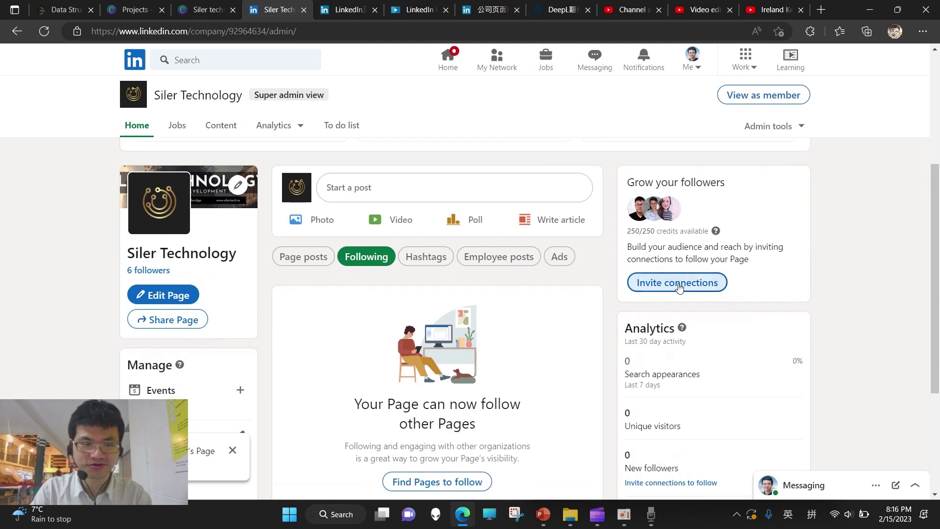
{"action": "left_click", "coordinate": [680, 284]}
{"action": "left_click", "coordinate": [264, 257]}
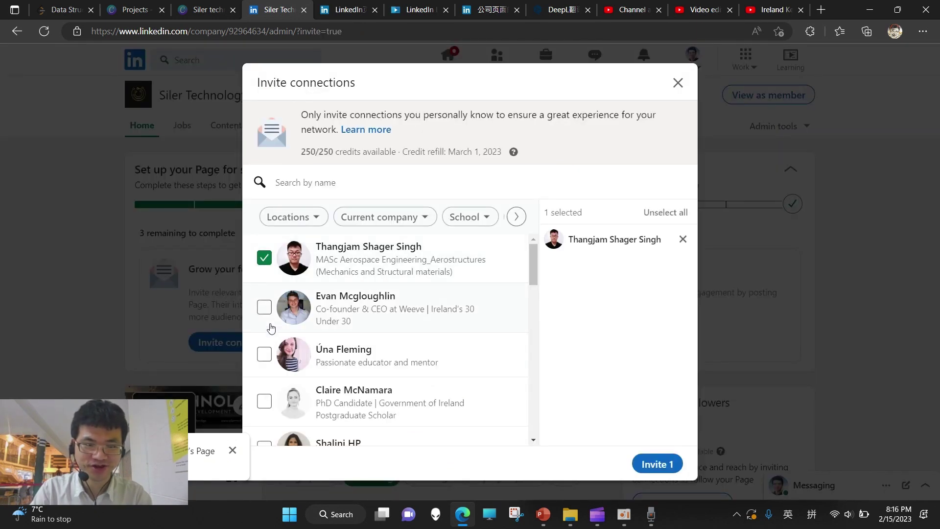
{"action": "left_click", "coordinate": [264, 355]}
{"action": "left_click", "coordinate": [264, 307]}
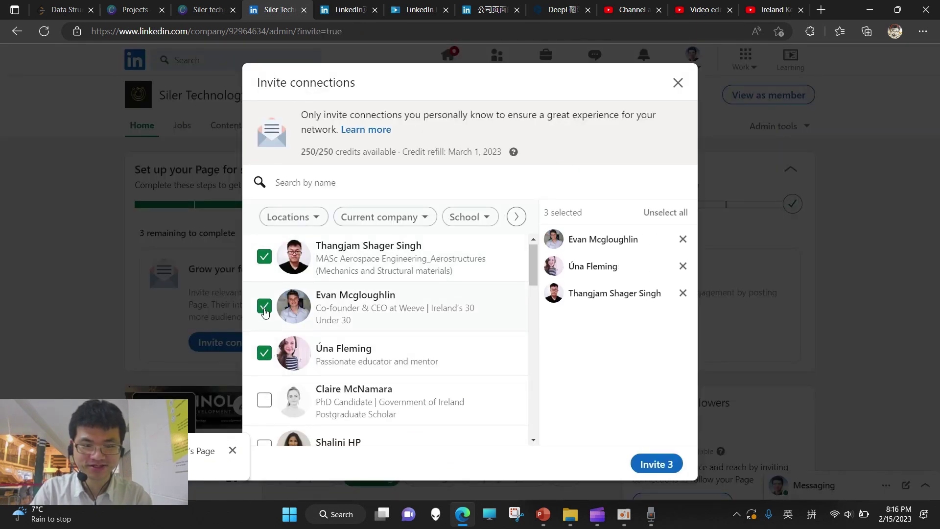
{"action": "scroll", "coordinate": [264, 314], "scroll_direction": "down", "scroll_amount": 1}
{"action": "left_click", "coordinate": [265, 371]}
{"action": "left_click", "coordinate": [264, 325]}
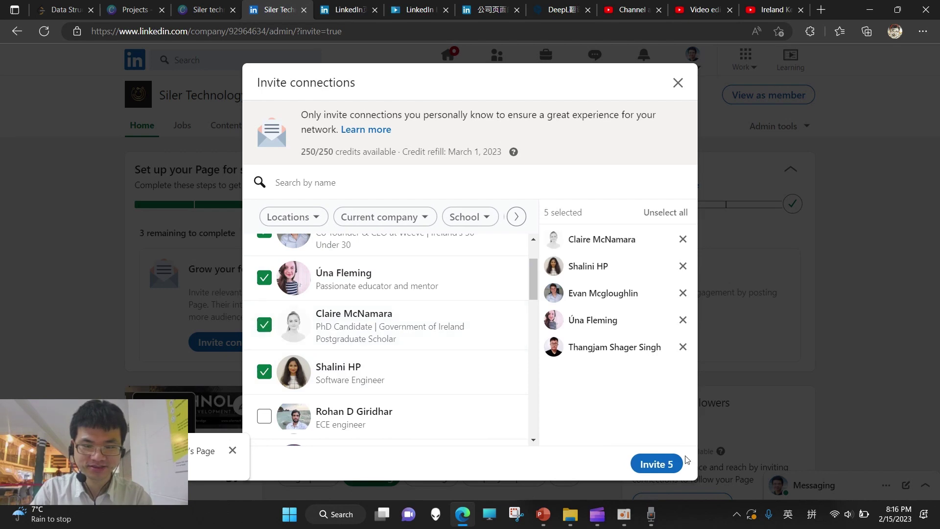
{"action": "left_click", "coordinate": [655, 464]}
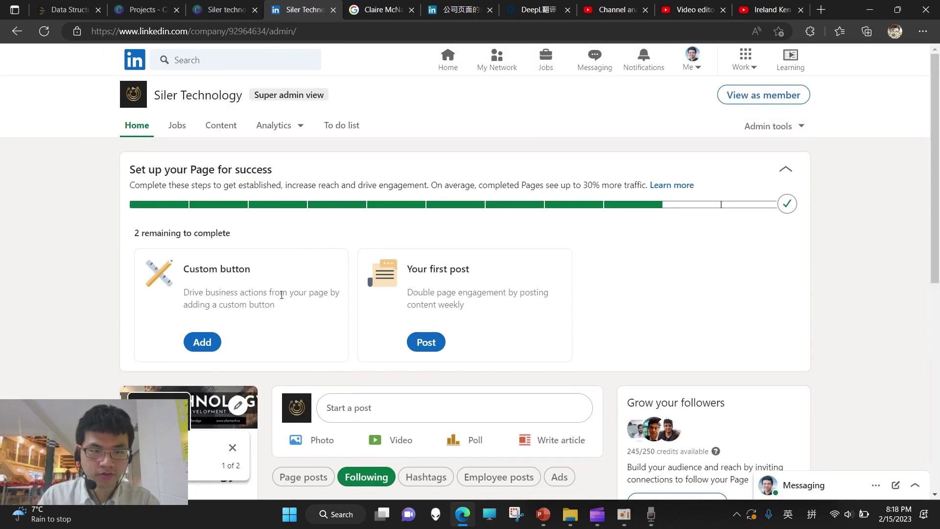
Bring up the cover image options and check the Canva cover design, dismissing its download panel.
{"action": "scroll", "coordinate": [281, 294], "scroll_direction": "down", "scroll_amount": 4}
{"action": "left_click", "coordinate": [239, 202]}
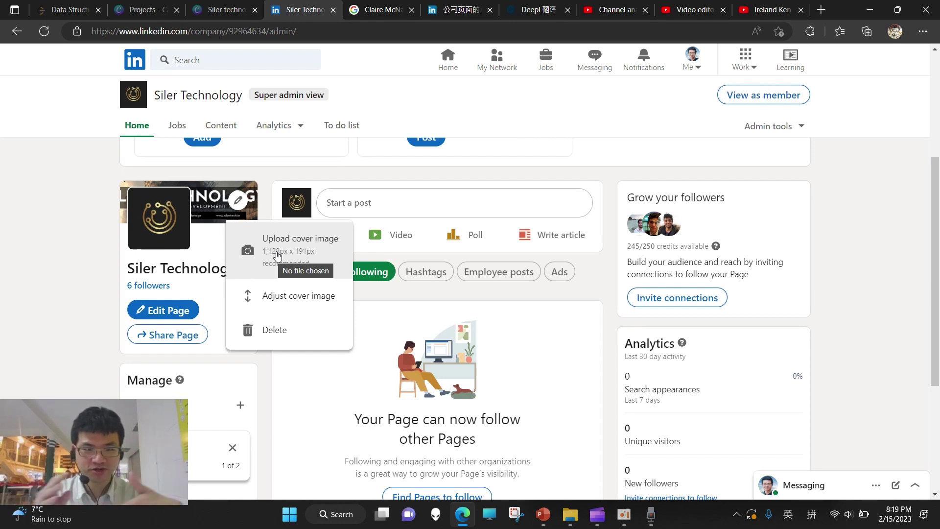
{"action": "left_click", "coordinate": [225, 10]}
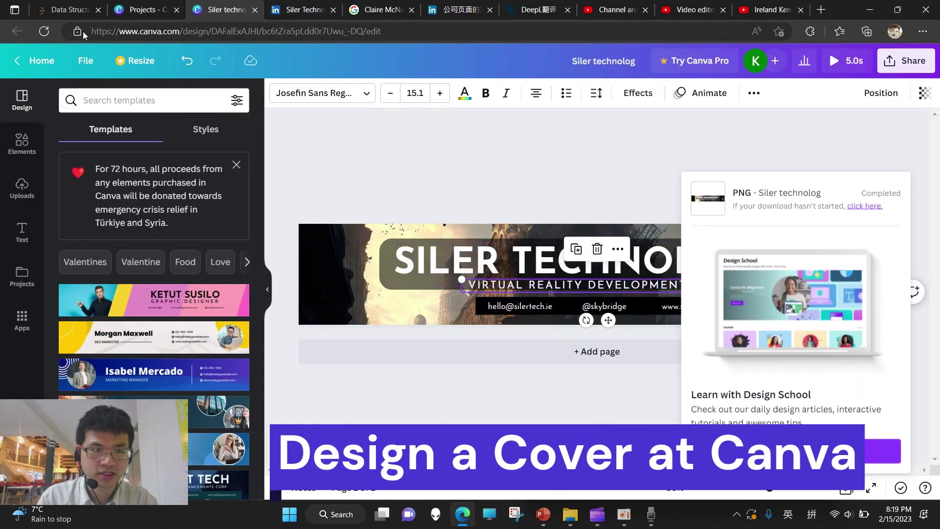
{"action": "double_click", "coordinate": [151, 31]}
{"action": "left_click", "coordinate": [424, 372]}
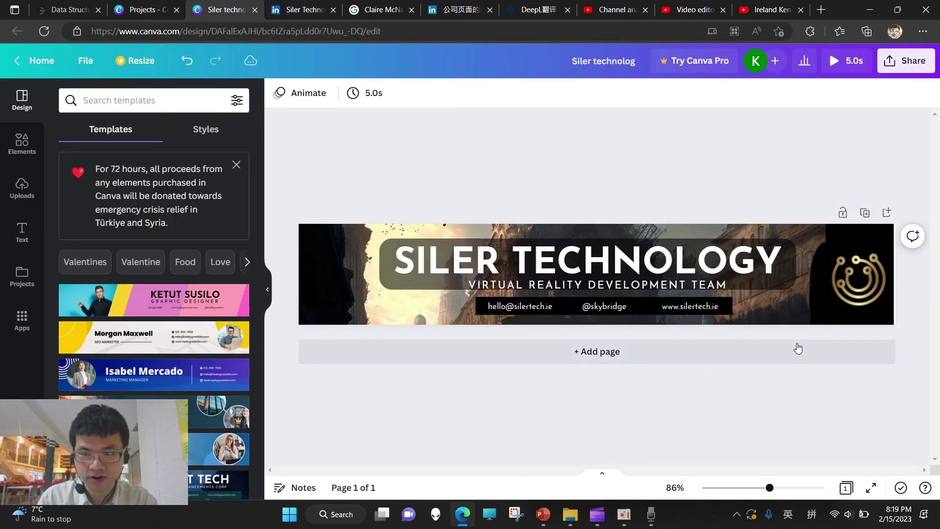
Return to the LinkedIn admin page and reopen the cover image options.
{"action": "key", "text": "ctrl+Tab"}
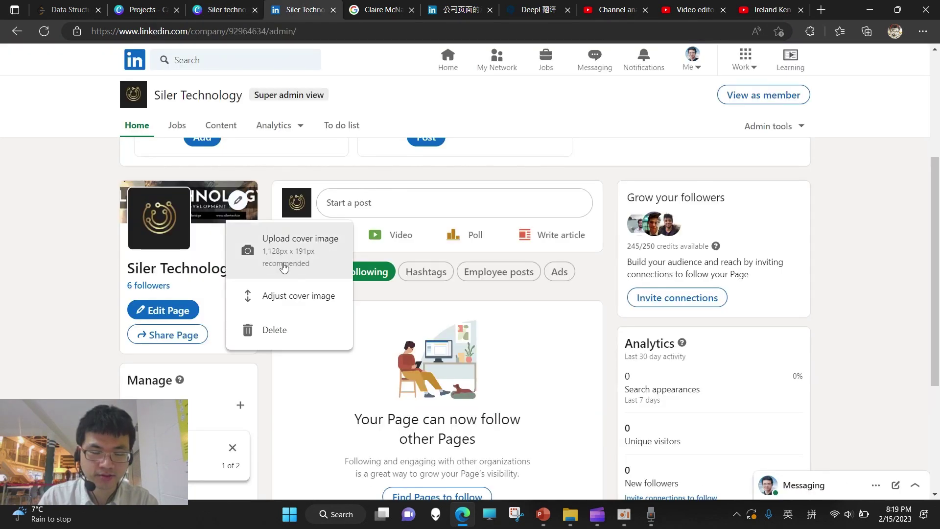
{"action": "left_click", "coordinate": [53, 286]}
{"action": "scroll", "coordinate": [183, 302], "scroll_direction": "up", "scroll_amount": 2}
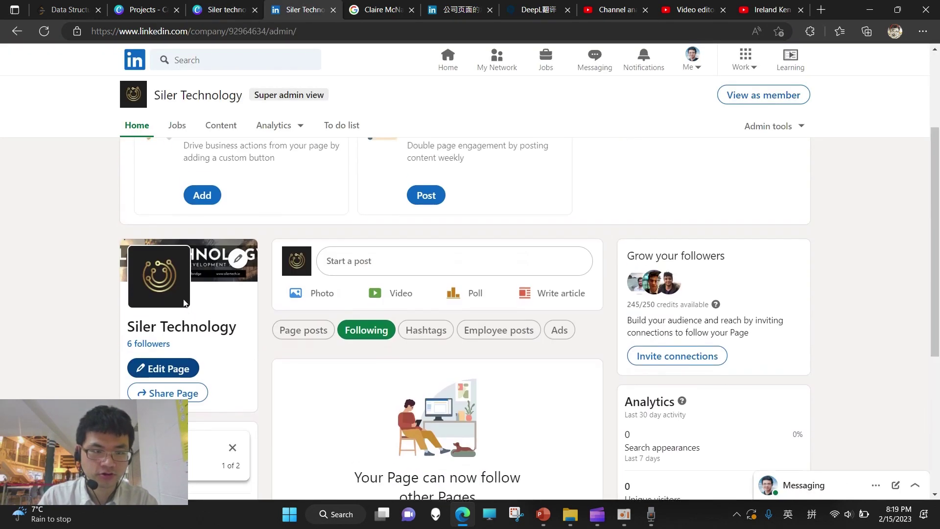
{"action": "left_click", "coordinate": [239, 271]}
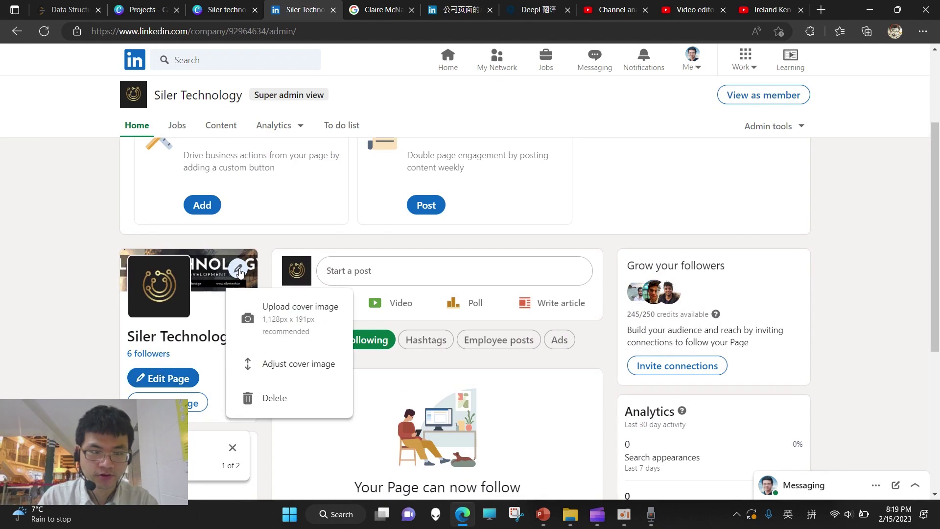
Review the page's Overview and Page info, then bring up link options for View as member.
{"action": "left_click", "coordinate": [163, 378]}
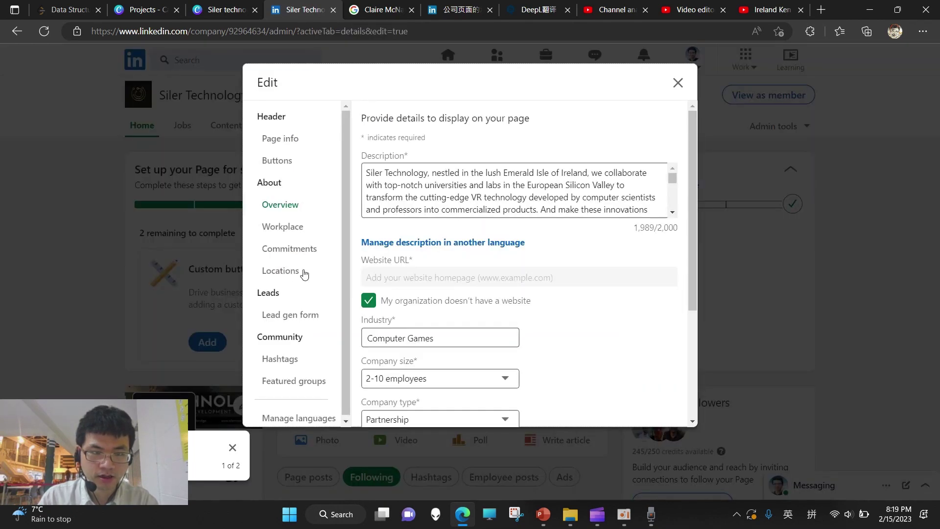
{"action": "left_click", "coordinate": [300, 137]}
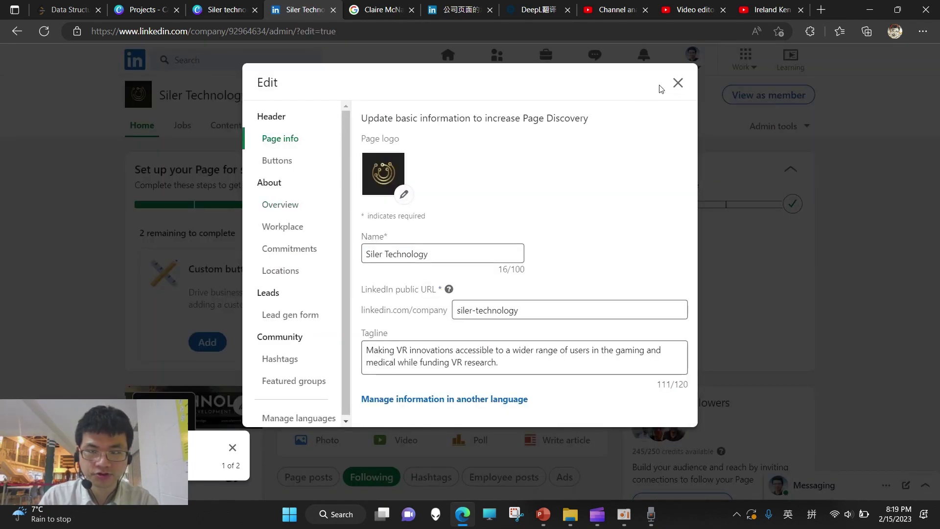
{"action": "left_click", "coordinate": [675, 83]}
{"action": "scroll", "coordinate": [754, 97], "scroll_direction": "down", "scroll_amount": 4}
{"action": "right_click", "coordinate": [753, 97]}
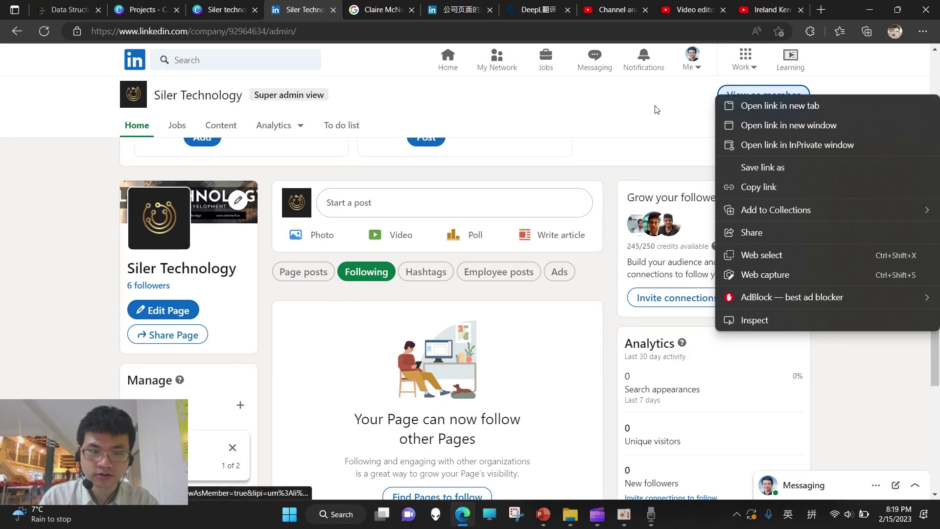
Open the member view in a new tab and look at the page's People section.
{"action": "left_click", "coordinate": [767, 107]}
{"action": "left_click", "coordinate": [343, 9]}
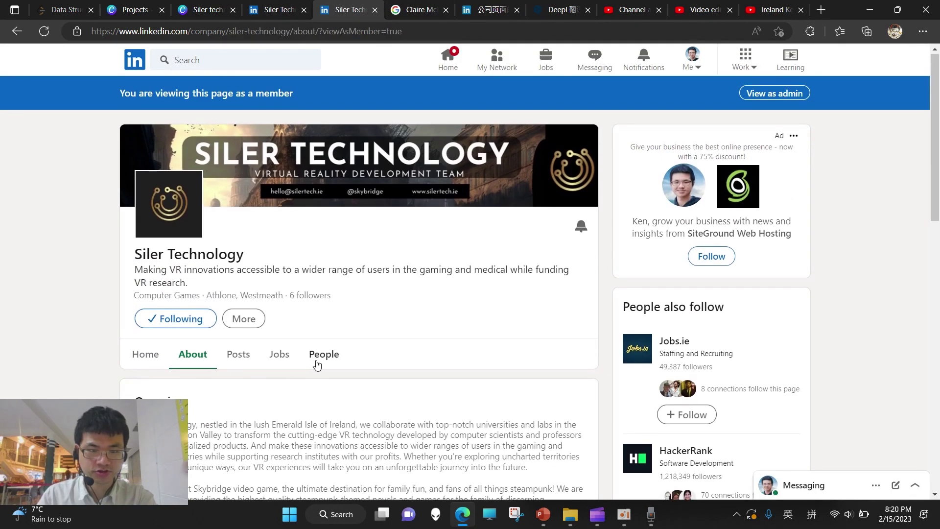
{"action": "left_click", "coordinate": [321, 353]}
{"action": "scroll", "coordinate": [379, 392], "scroll_direction": "up", "scroll_amount": 5}
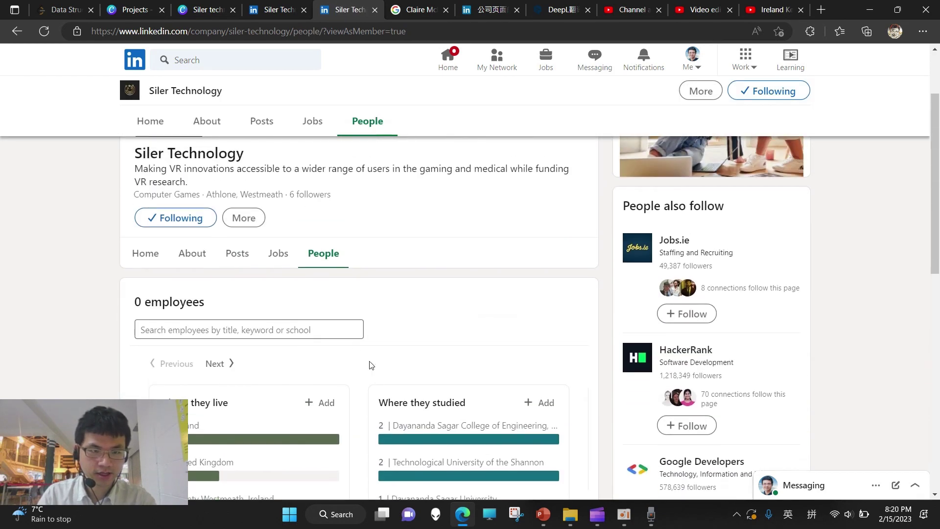
Back on the admin view, copy the page's shareable link from Share Page.
{"action": "left_click", "coordinate": [276, 10]}
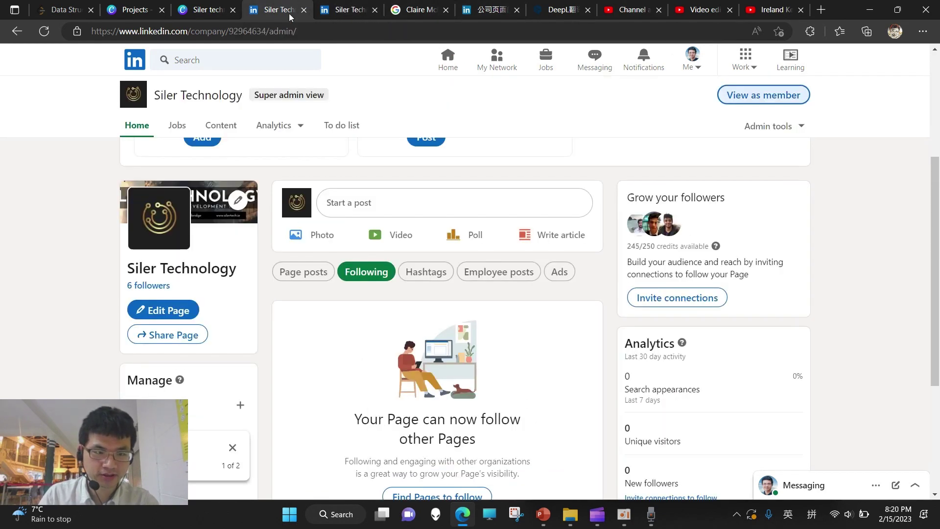
{"action": "scroll", "coordinate": [194, 265], "scroll_direction": "down", "scroll_amount": 1}
{"action": "left_click", "coordinate": [191, 271]}
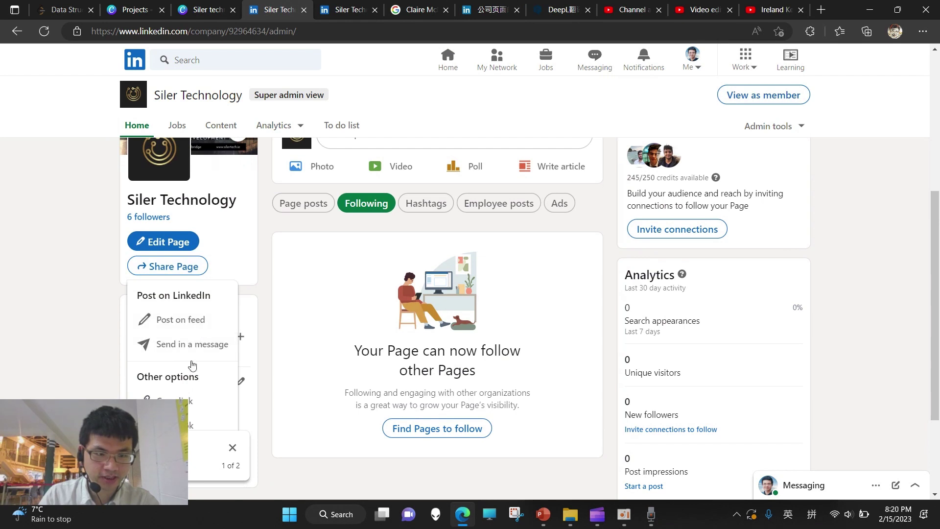
{"action": "left_click", "coordinate": [190, 409]}
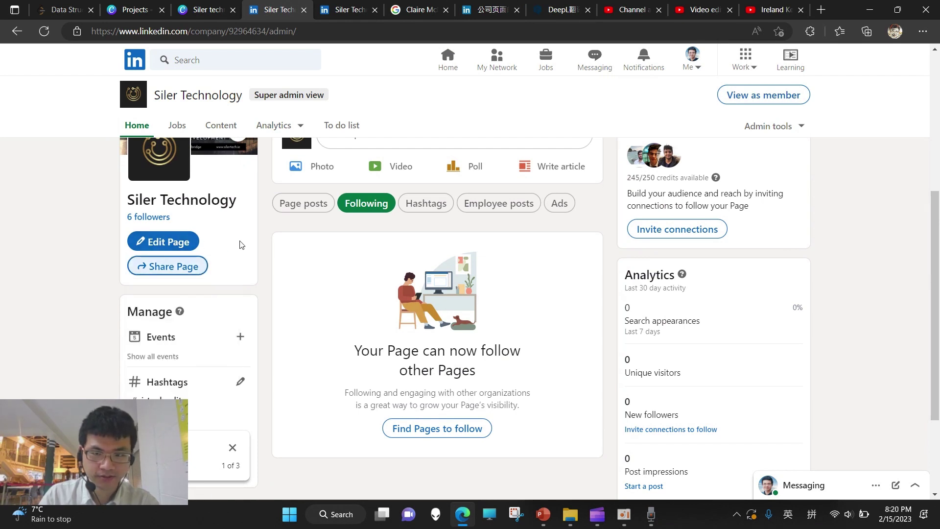